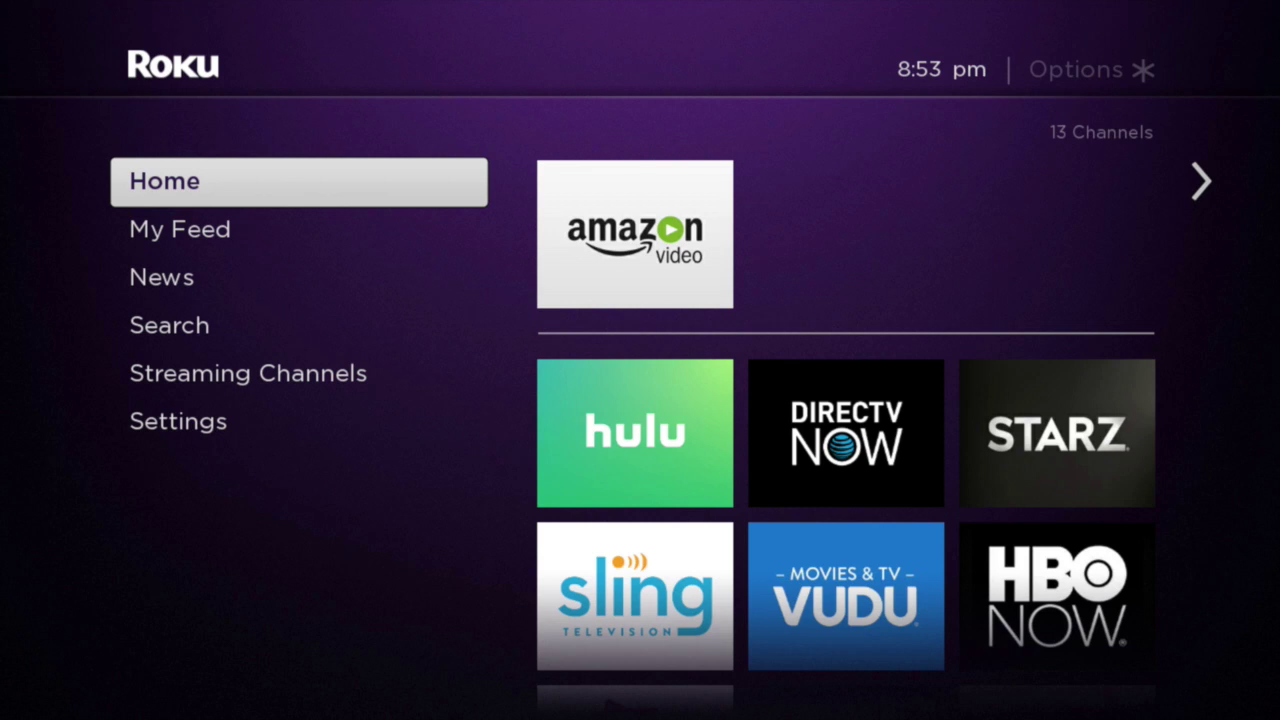
Search the Roku channel store for 'm3u' using the on-screen keyboard.
key(Down)
key(Down)
key(Down)
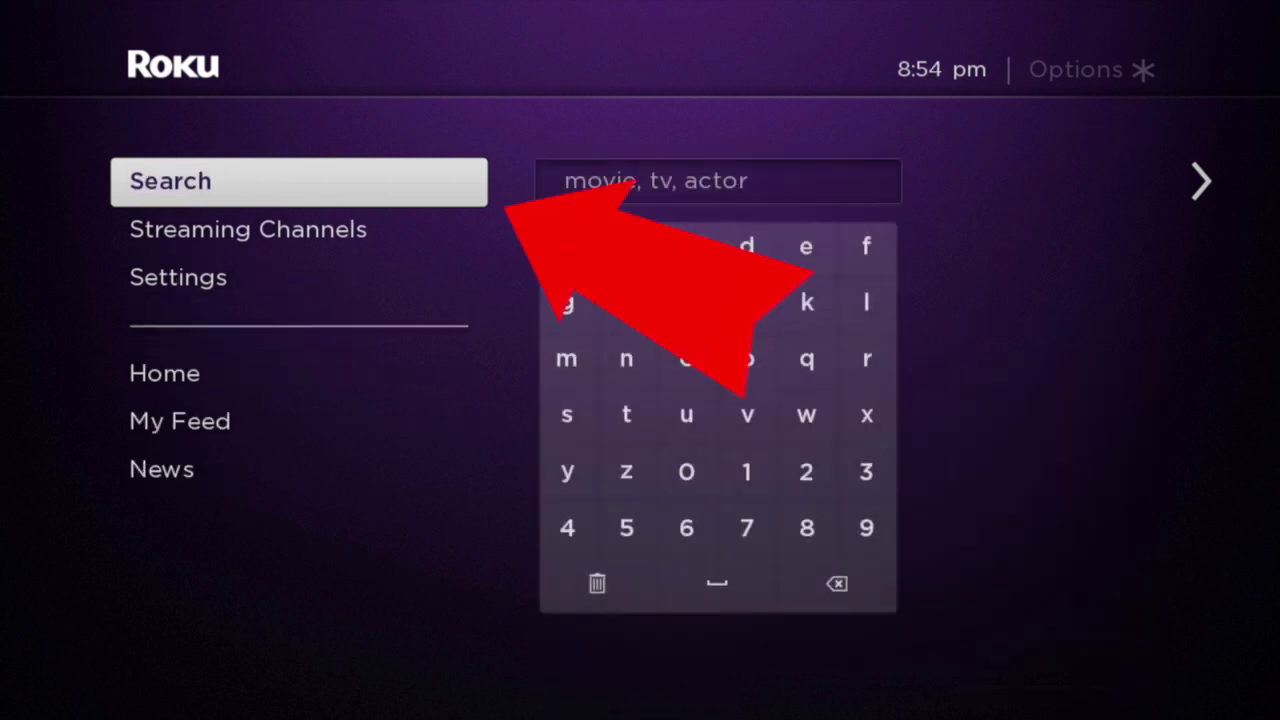
key(Right)
key(Down)
key(Down)
key(Right)
key(Right)
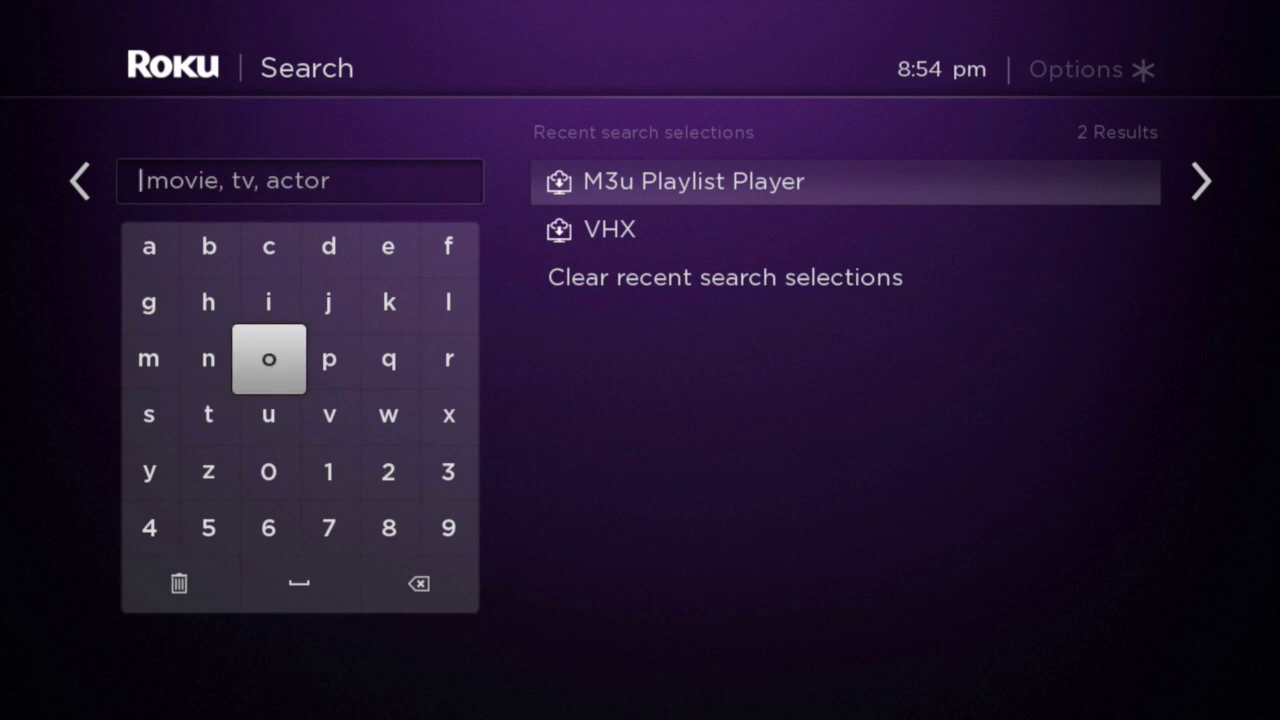
key(Left)
key(Left)
key(Return)
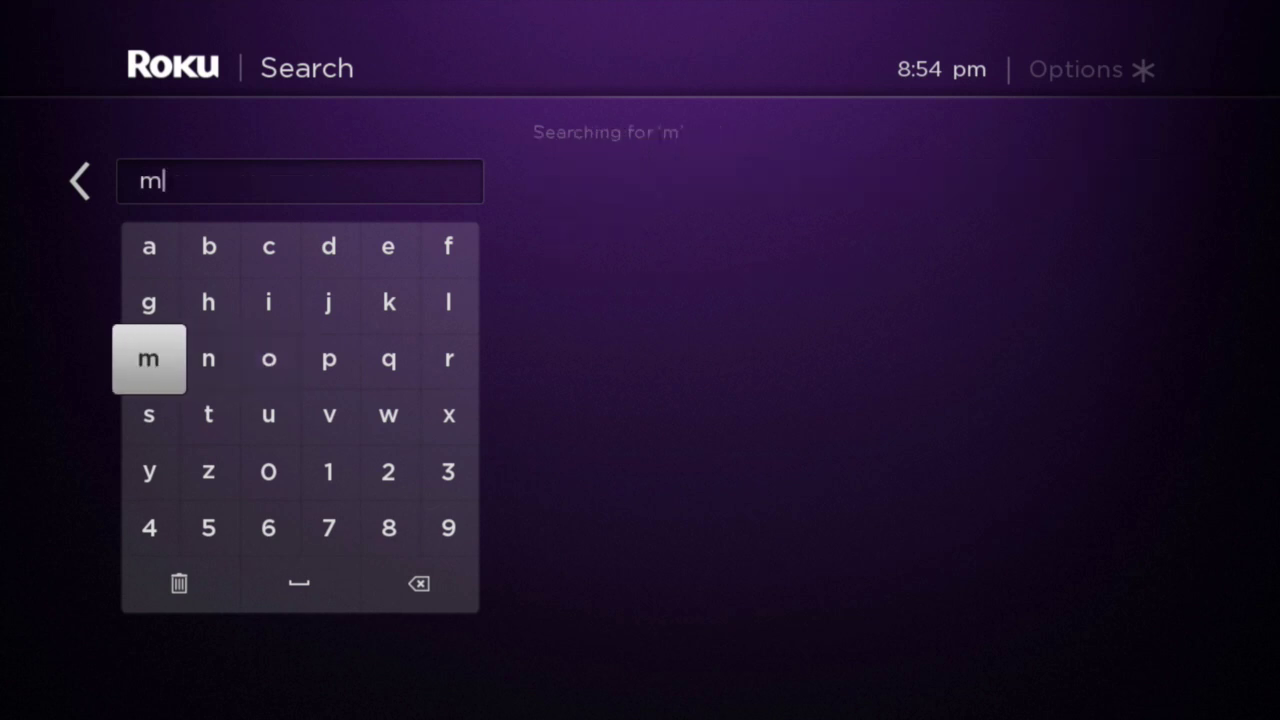
key(Down)
key(Down)
key(Down)
key(Right)
key(Right)
key(Right)
key(Right)
key(Up)
key(Right)
key(Return)
key(Left)
key(Left)
key(Left)
key(Up)
key(Return)
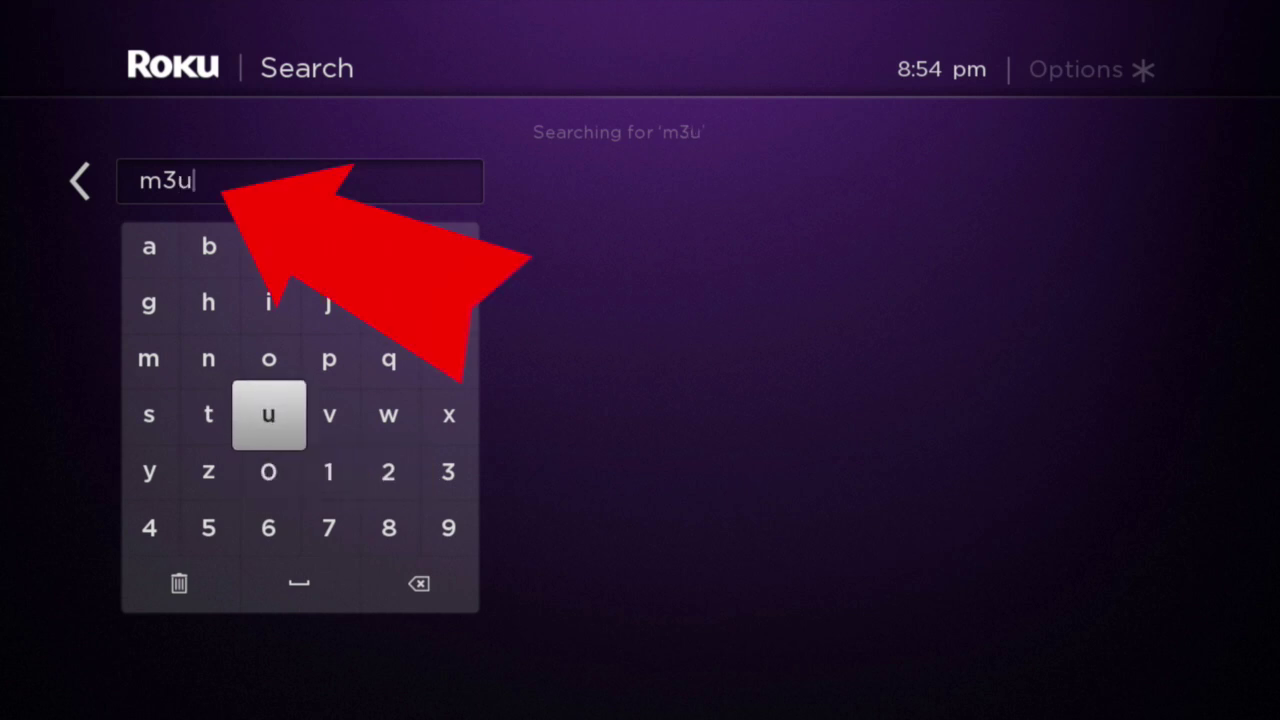
Move into the results and preview M3u Playlist Player, the top result.
key(Right)
key(Right)
key(Right)
key(Right)
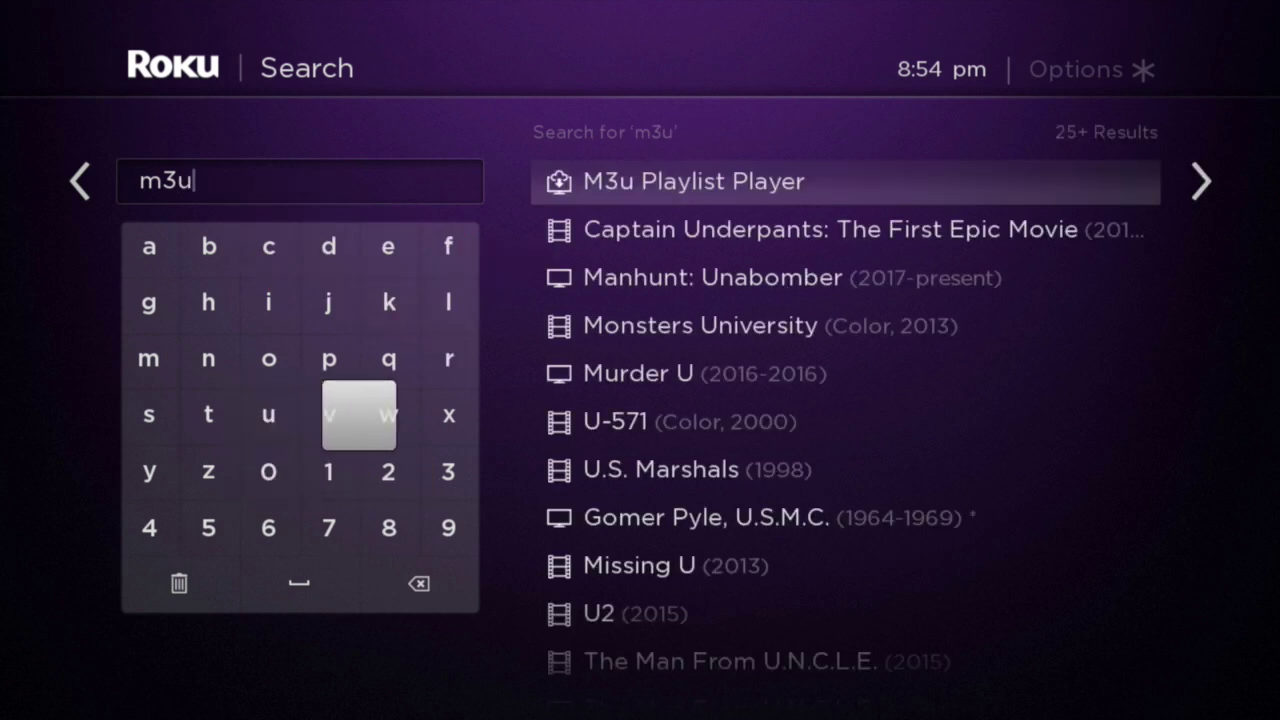
key(Return)
key(Escape)
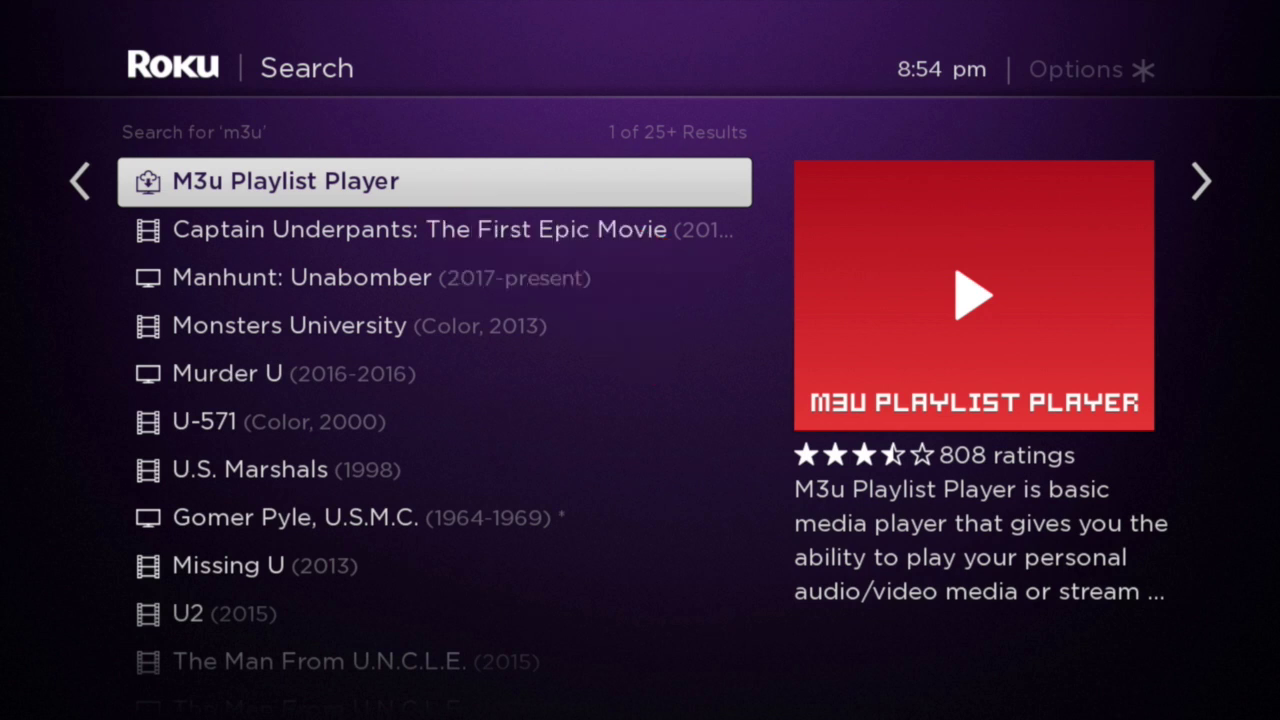
Add the M3u Playlist Player channel, acknowledge the Channel added notice, and return Home.
key(Return)
key(Return)
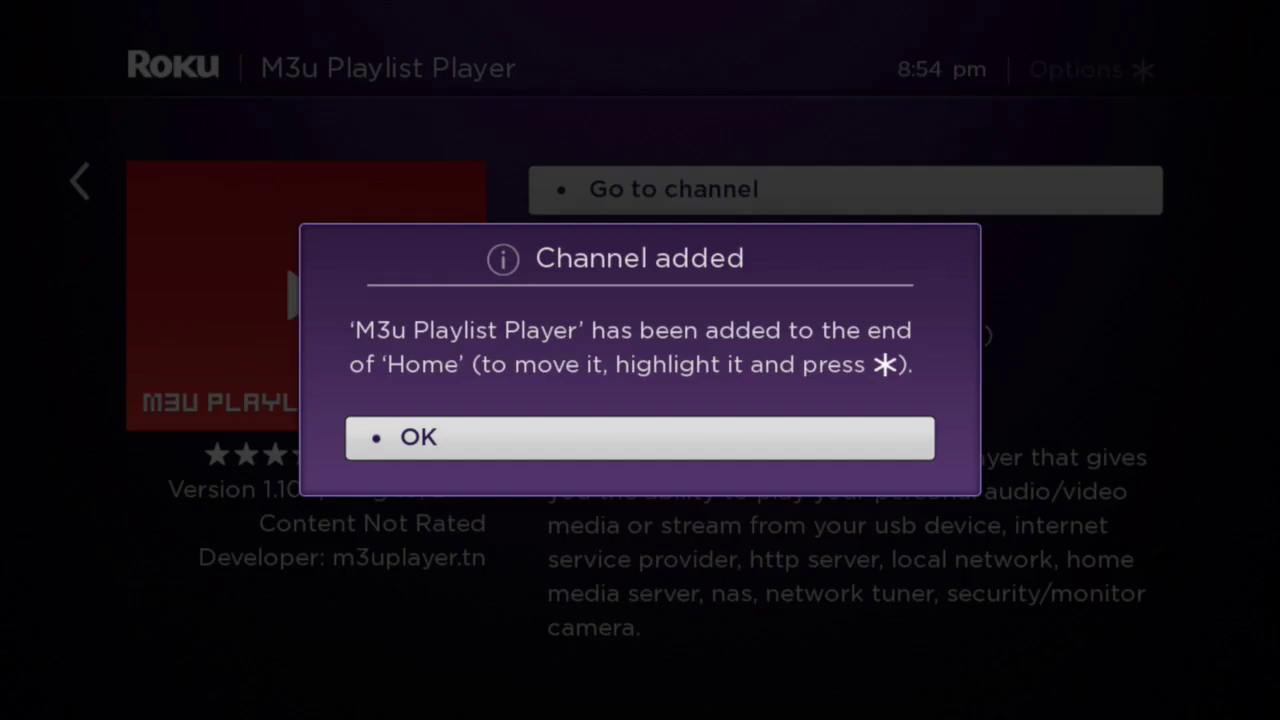
key(Return)
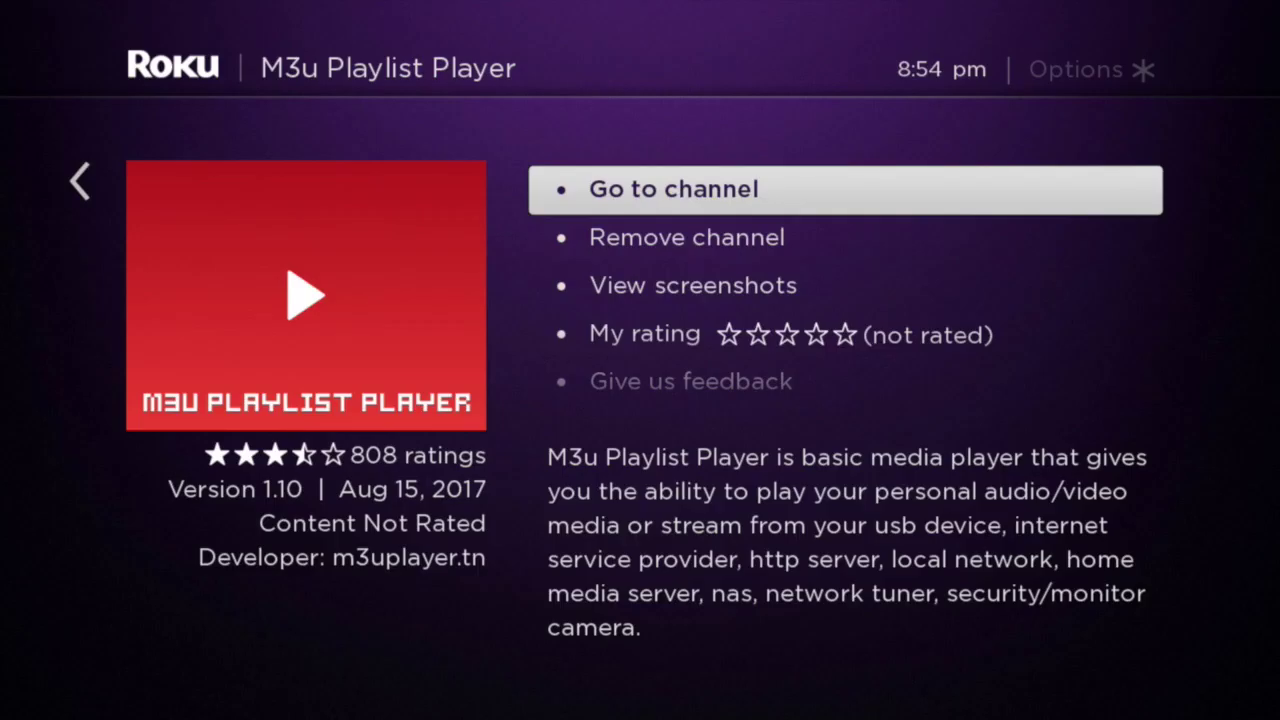
key(Home)
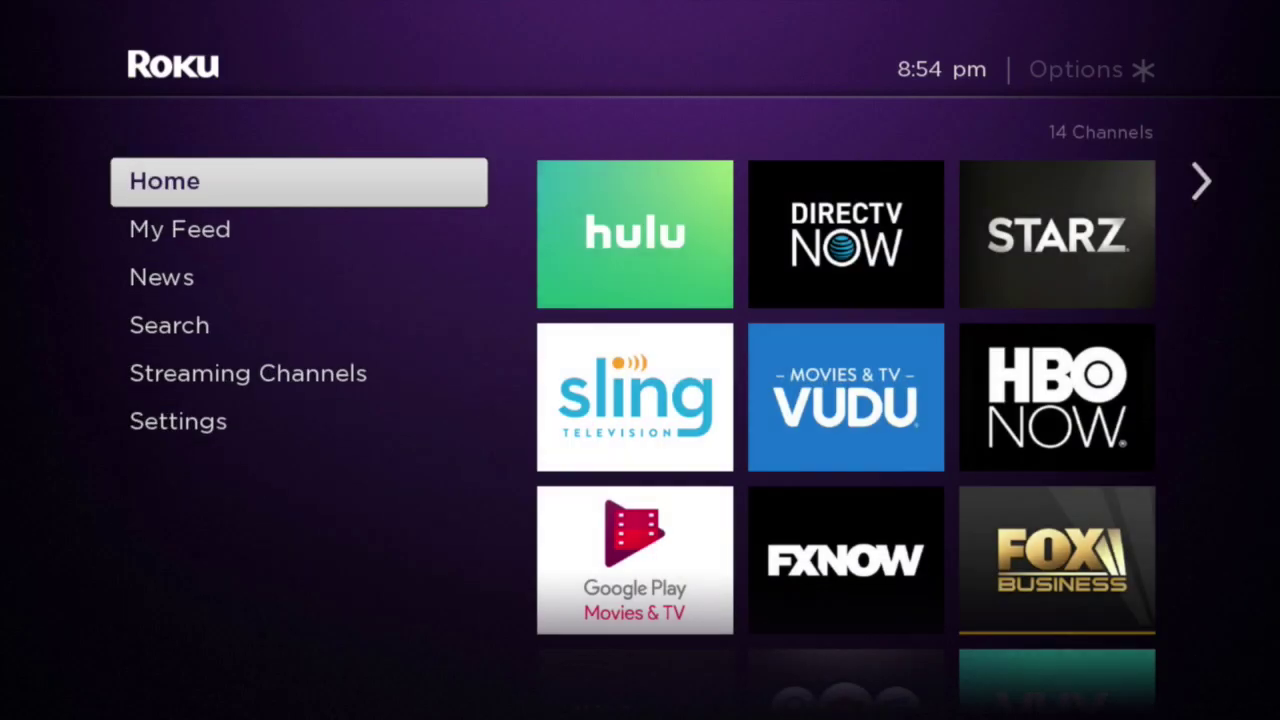
Launch the M3U Playlist Player tile from the Home channel grid.
key(Right)
key(Down)
key(Down)
key(Down)
key(Down)
key(Right)
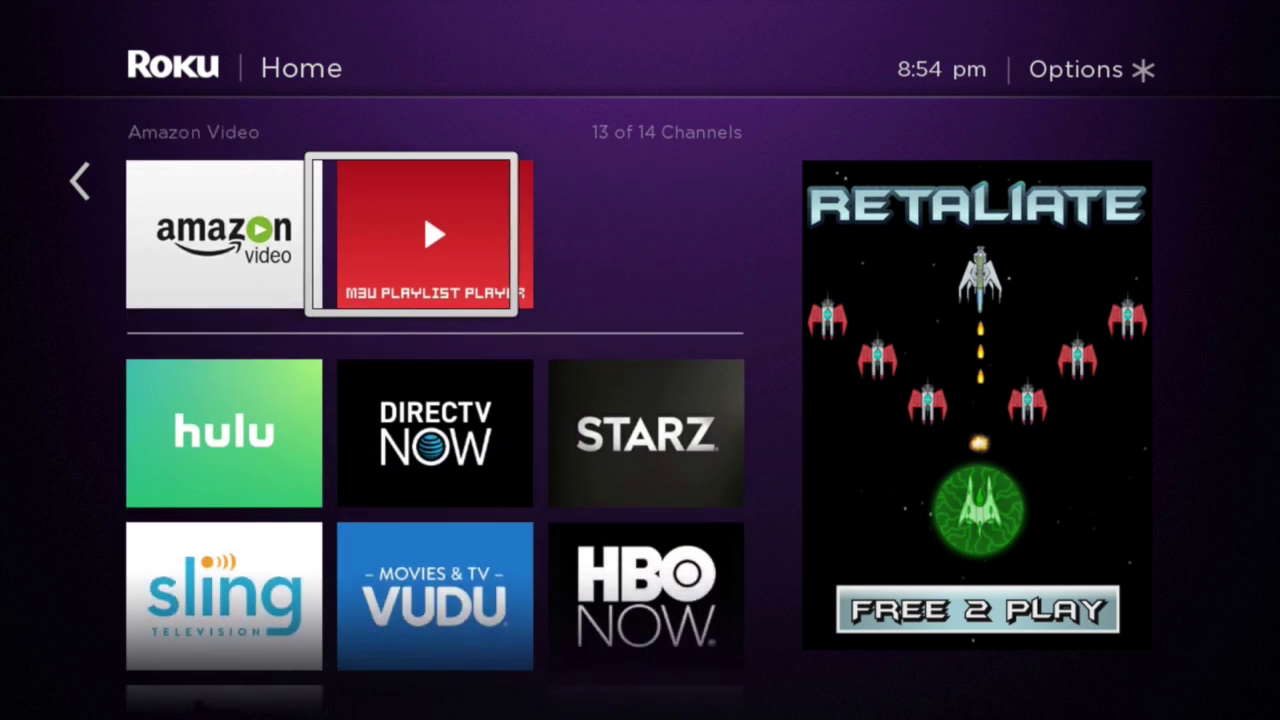
key(Return)
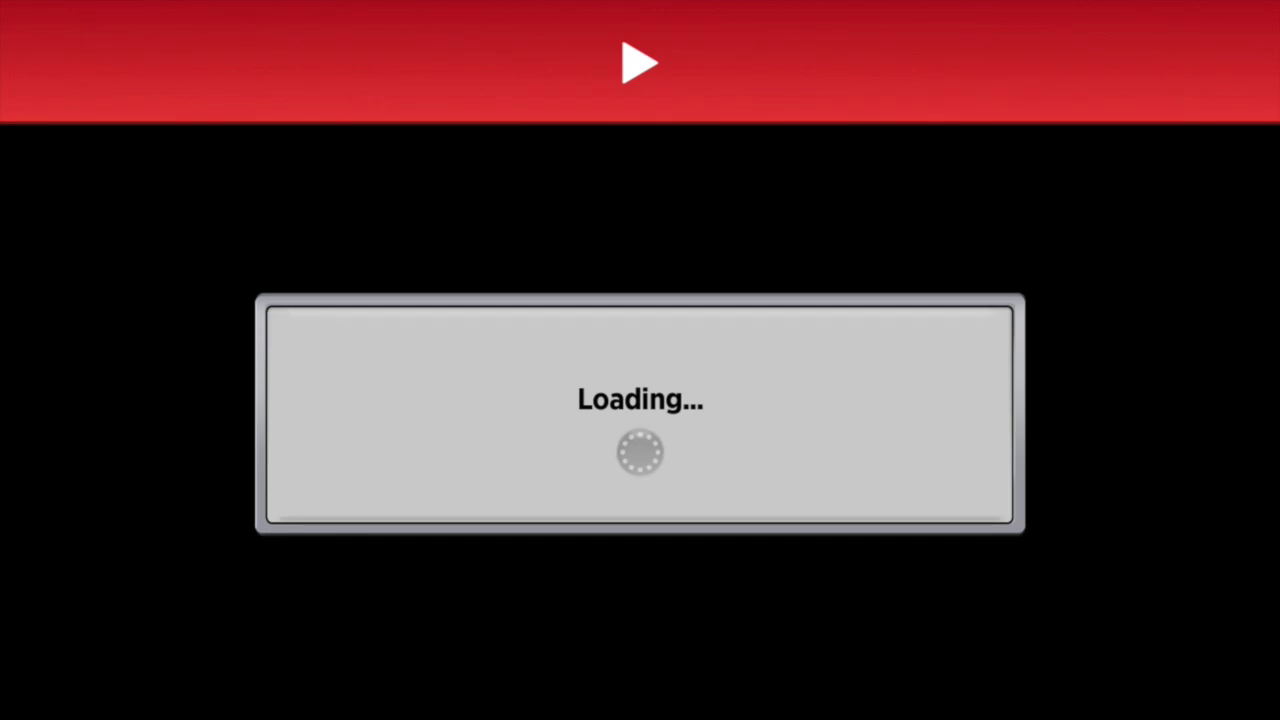
Scroll through the Terms Of Use and choose I Agree.
key(Down)
key(Down)
key(Down)
key(Down)
key(Down)
key(Down)
key(Down)
key(Down)
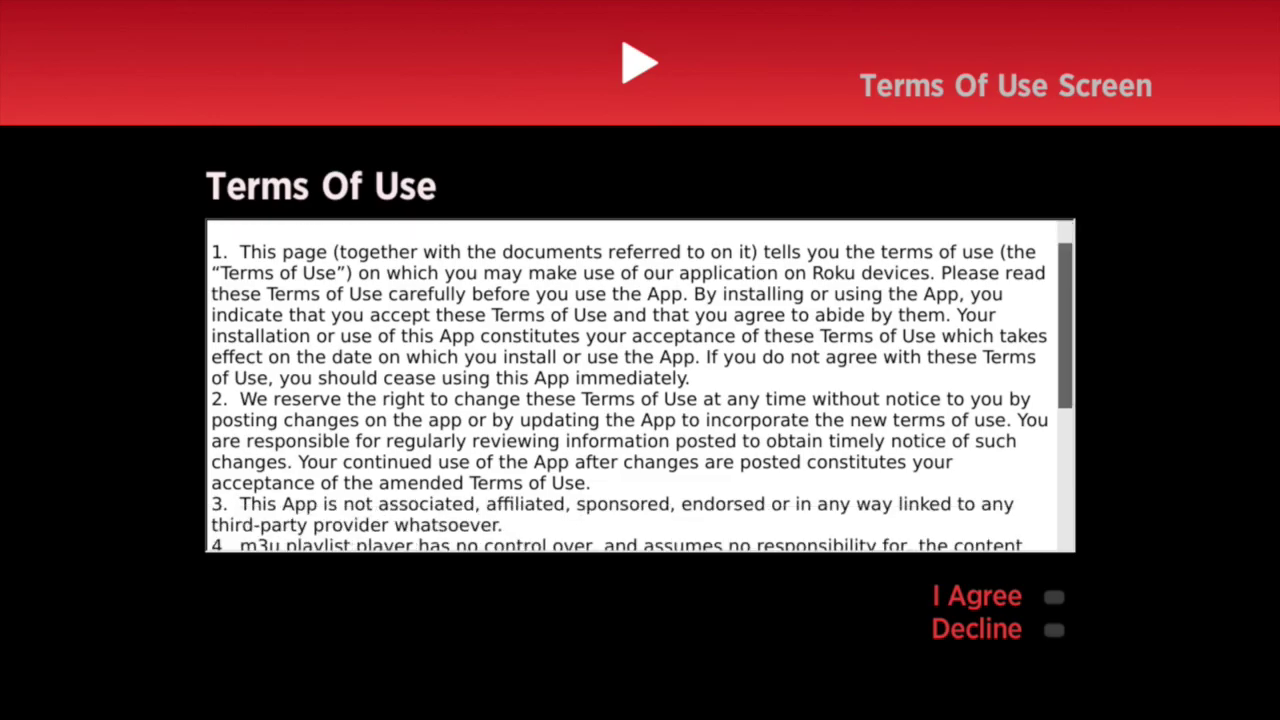
key(Down)
key(Down)
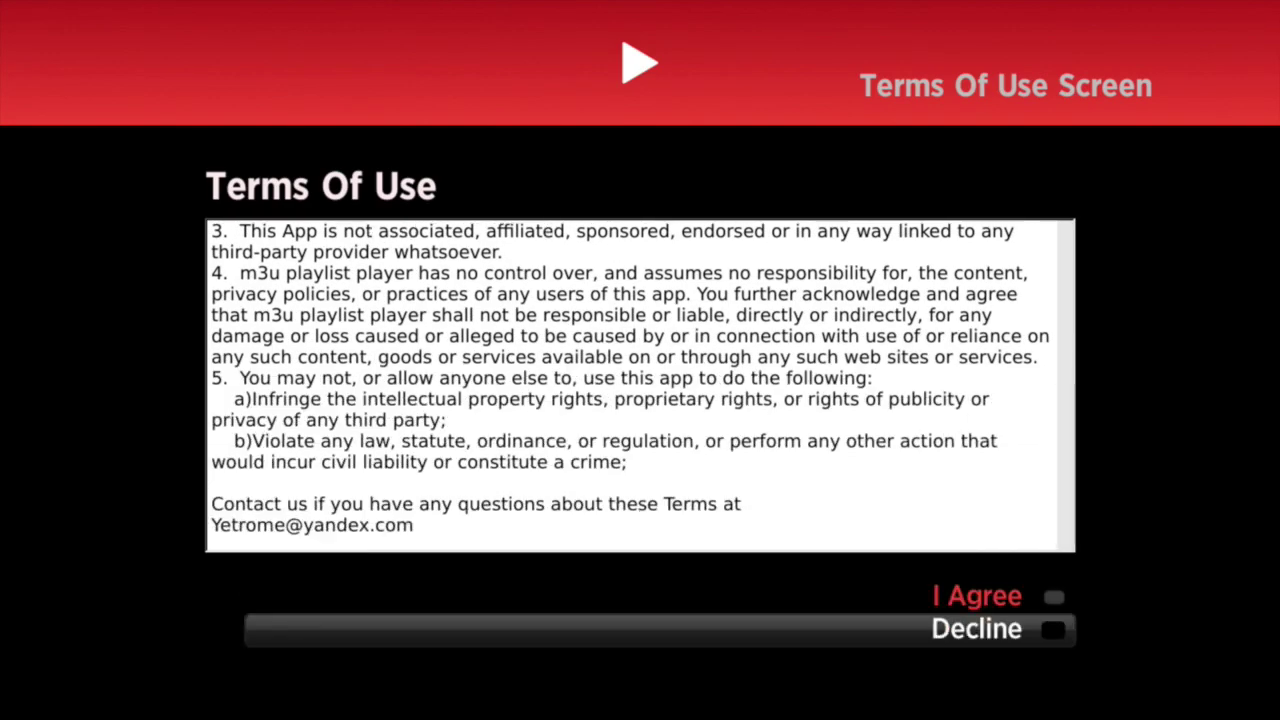
key(Up)
key(Return)
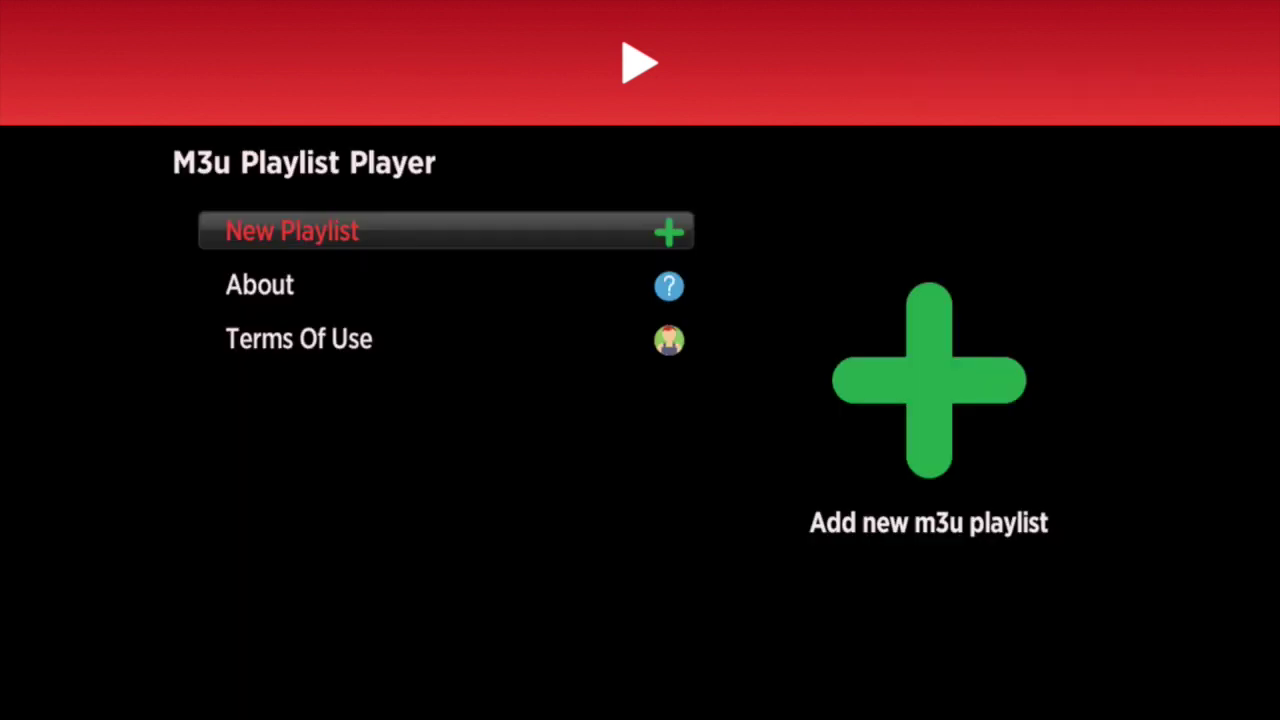
Create a New Playlist named GLOBAL in capital letters and confirm the name.
key(Down)
key(Up)
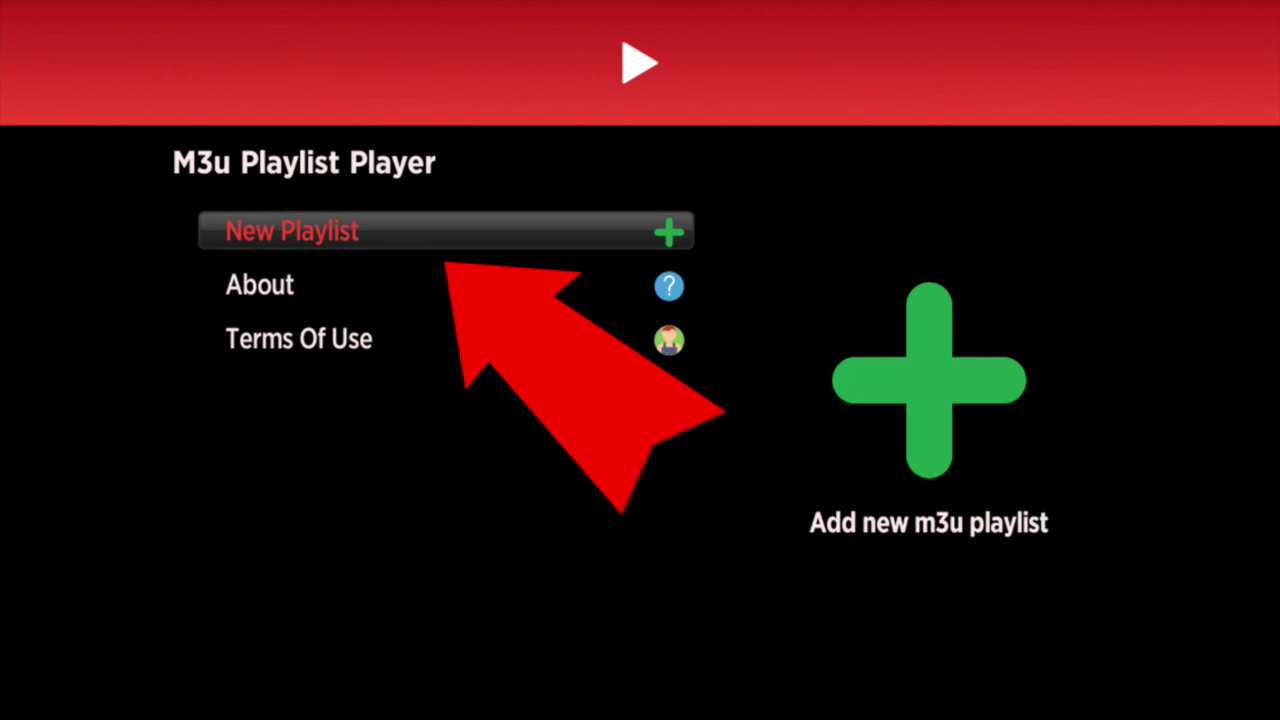
key(Return)
key(Down)
key(Down)
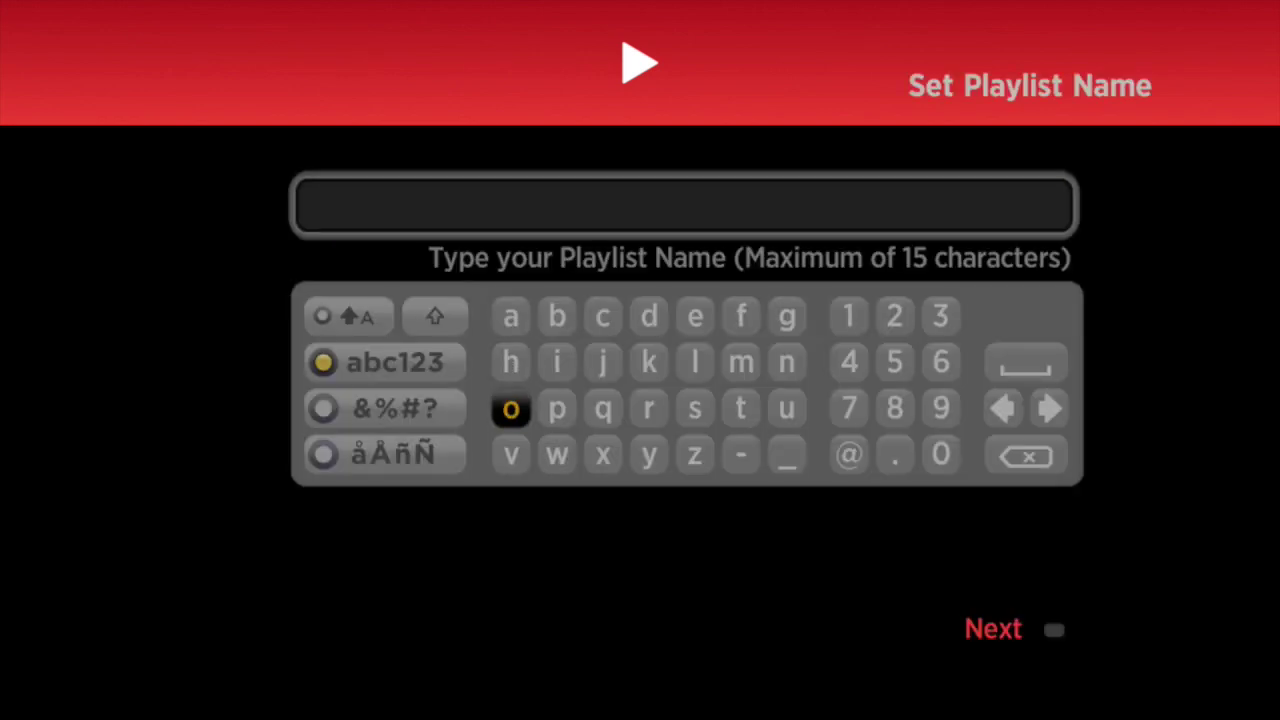
key(Right)
key(Right)
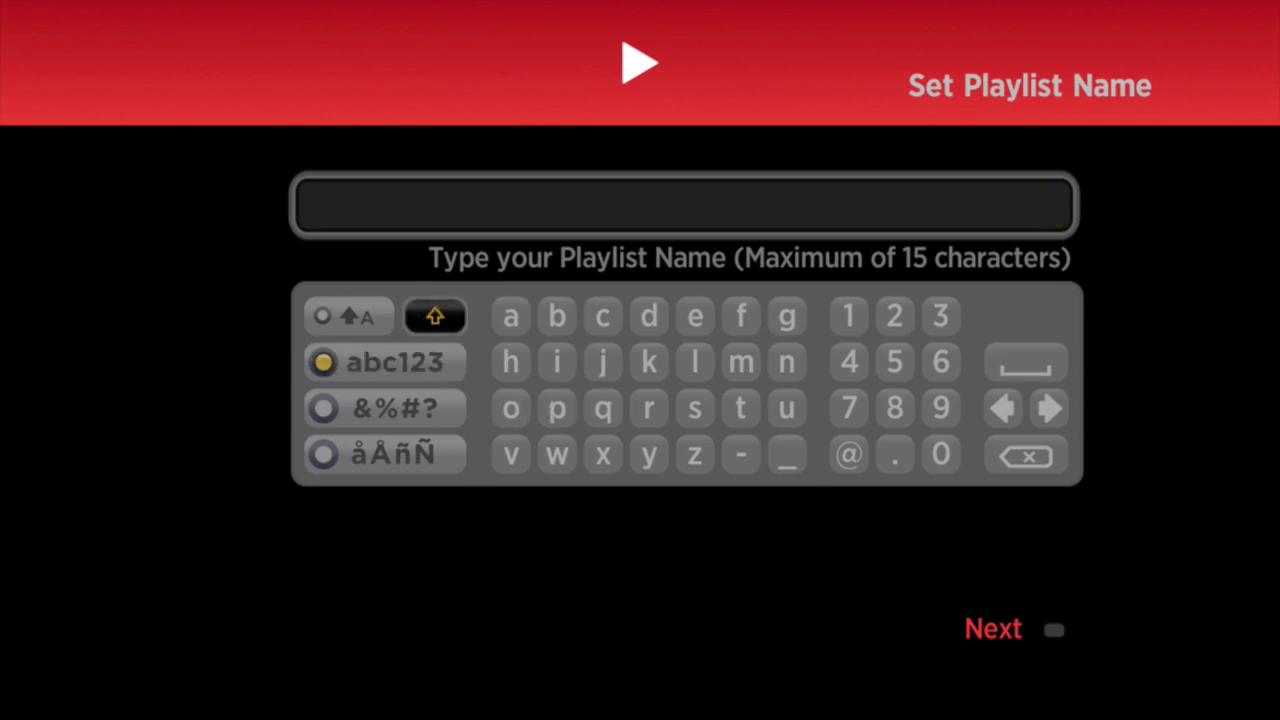
text(GLOBAL)
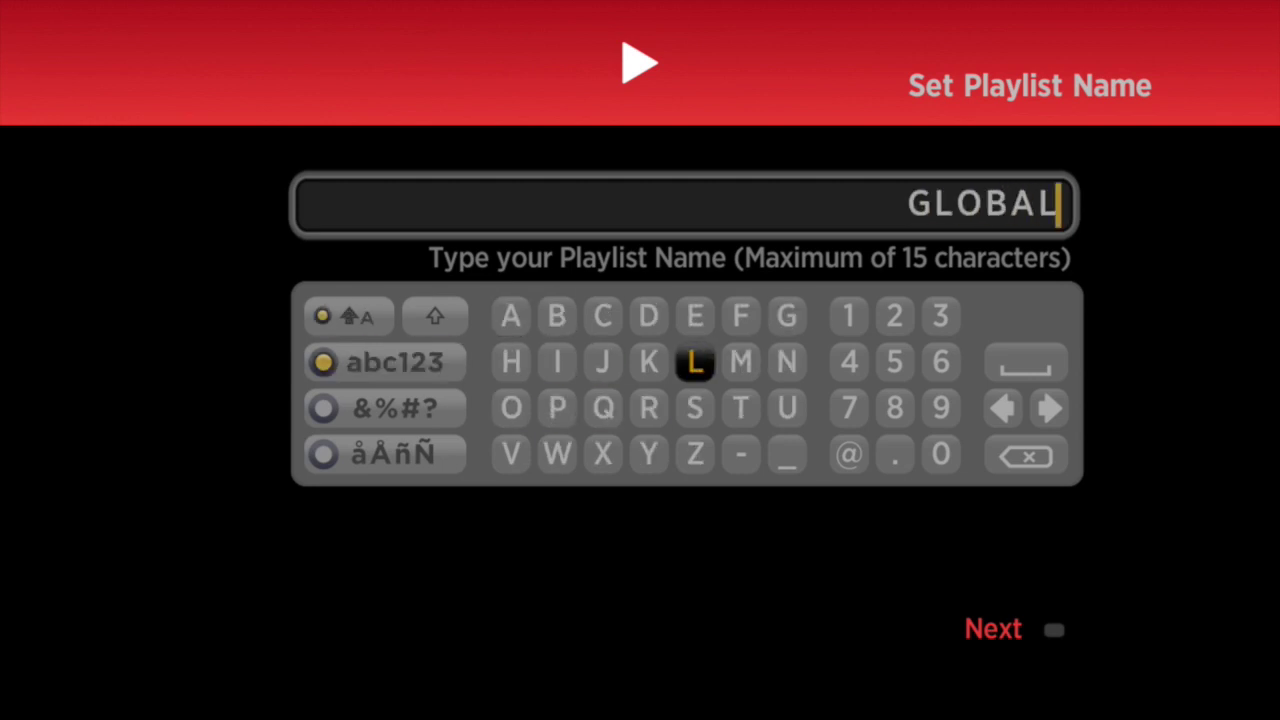
key(Down)
key(Down)
key(Down)
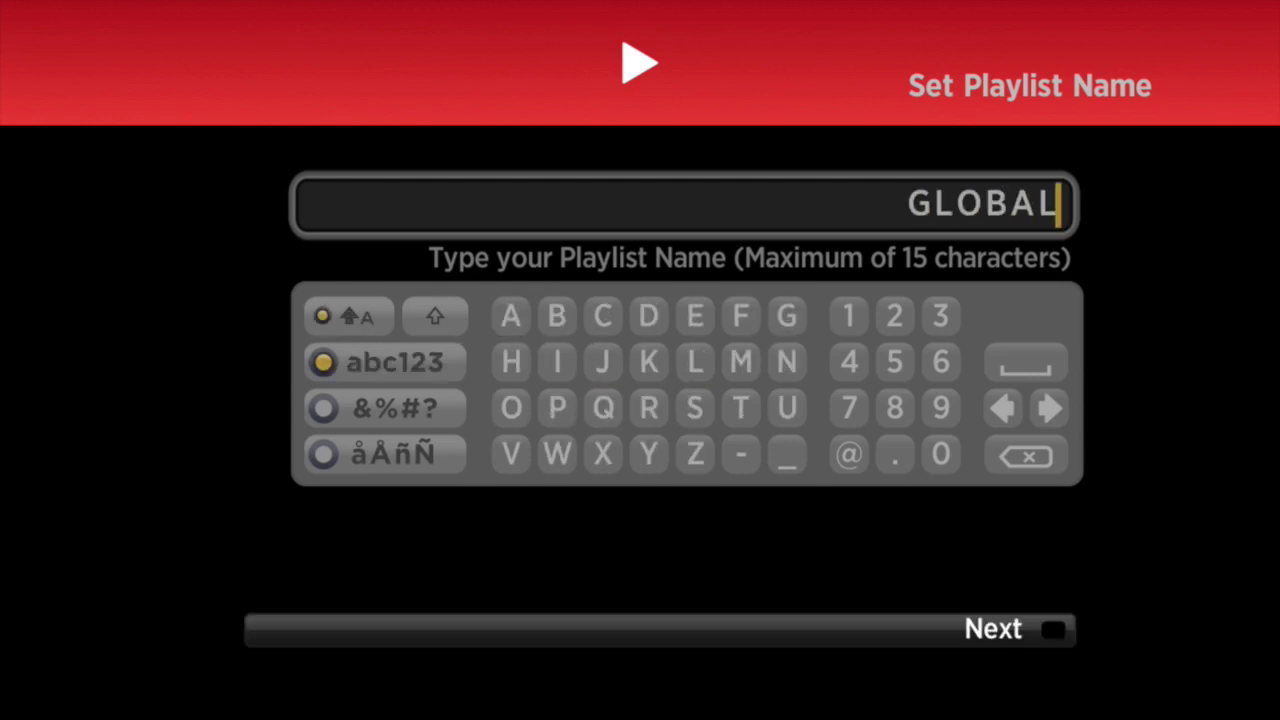
key(Return)
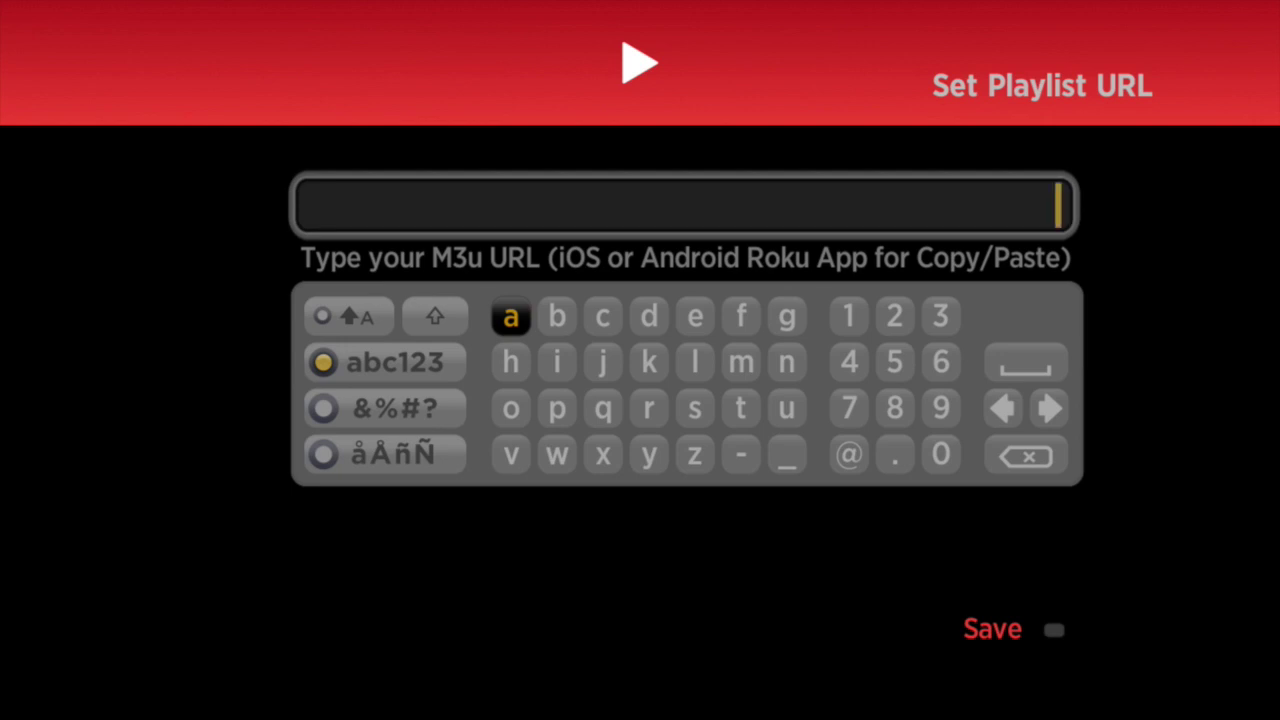
Enter 'http' at the start of the M3u URL field.
key(Down)
key(Right)
key(Right)
key(Right)
key(Right)
key(Right)
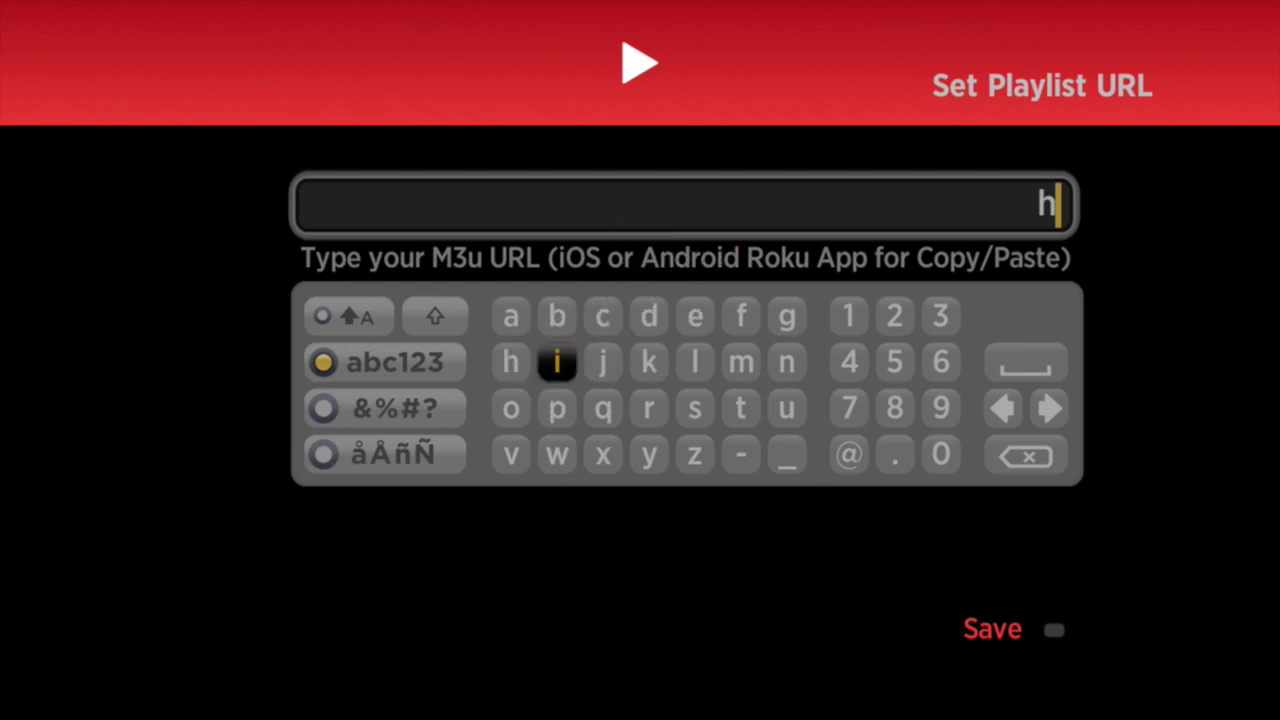
key(Down)
key(Return)
key(Return)
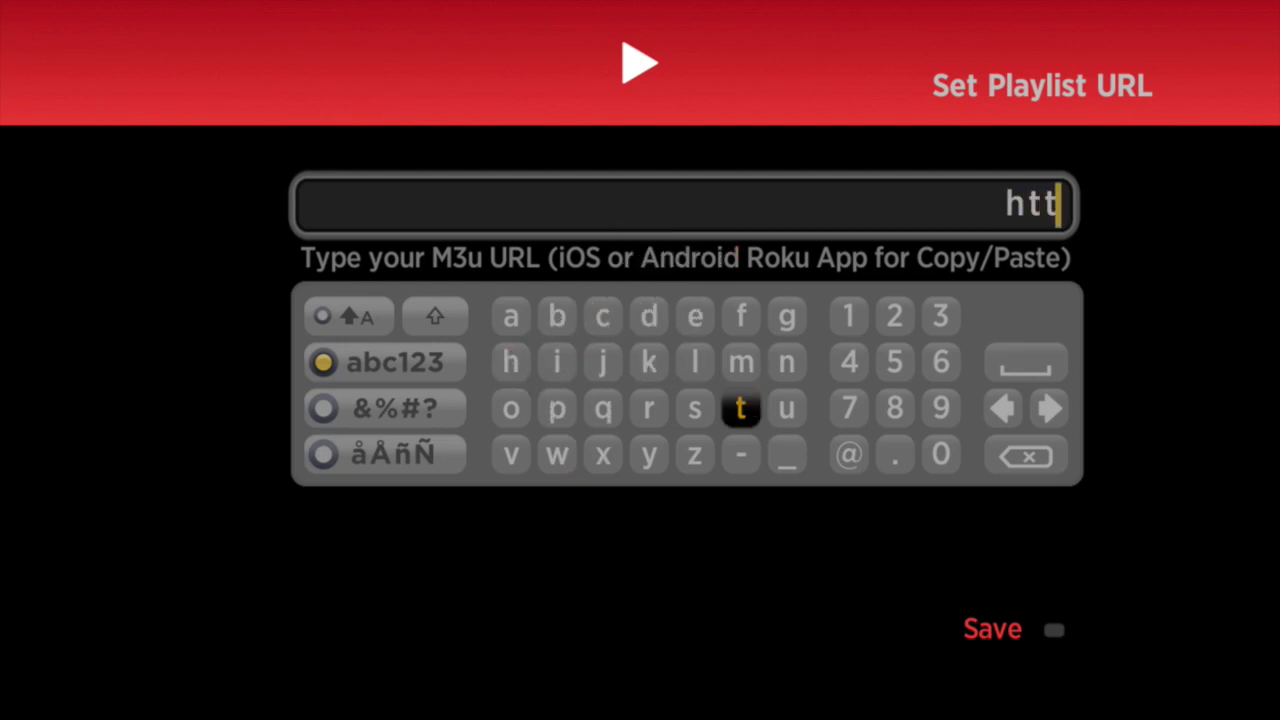
key(Up)
key(Left)
key(Left)
key(Left)
key(Down)
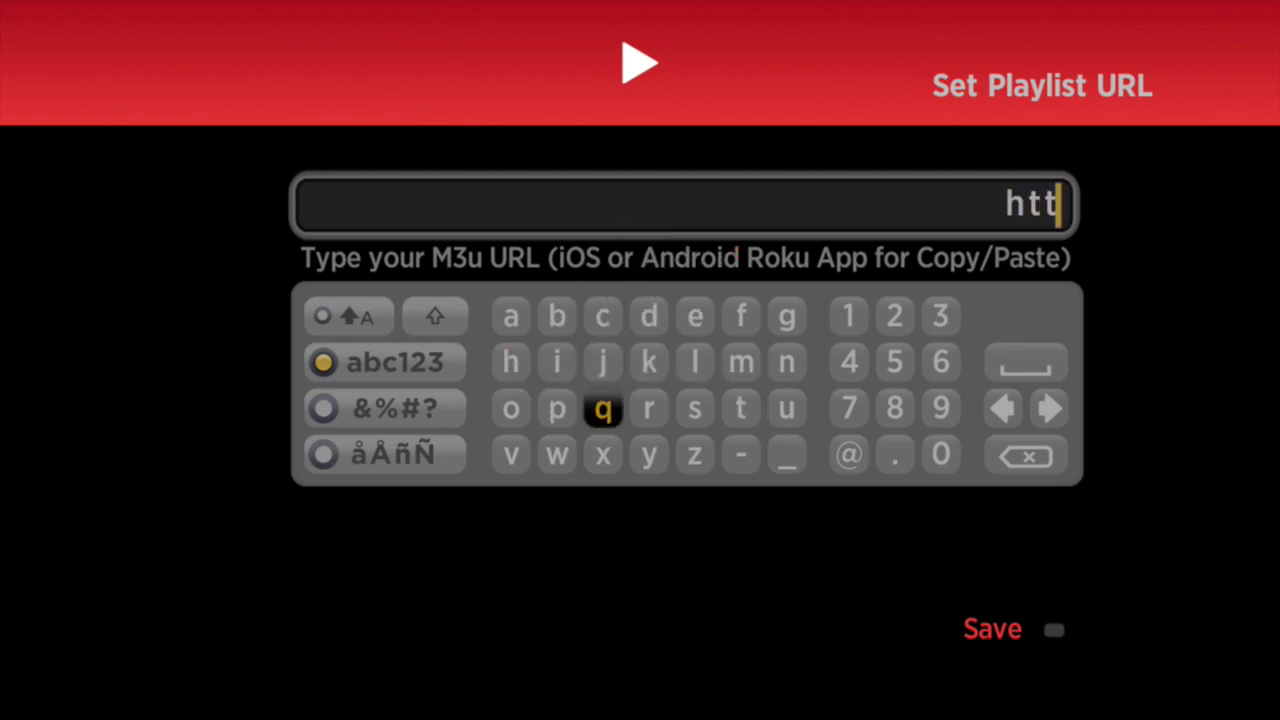
key(Left)
key(Return)
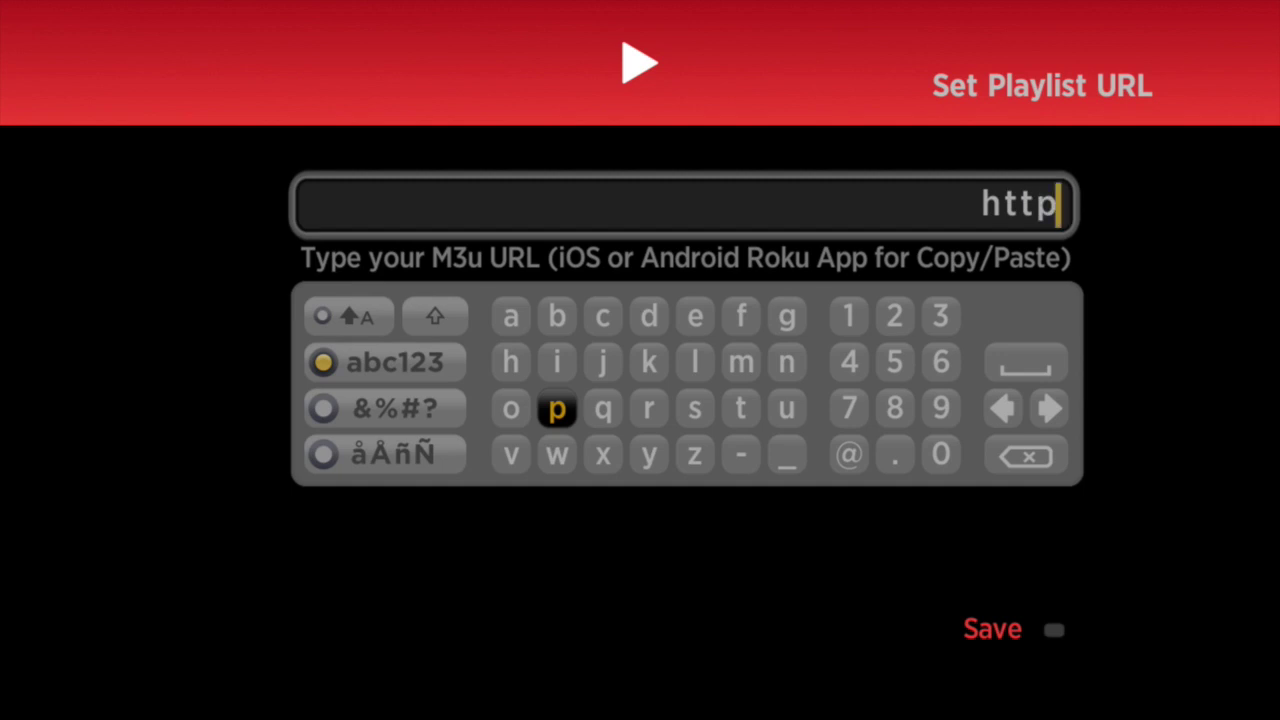
Switch to the symbol keyboard and append '://' to the address.
key(Left)
key(Left)
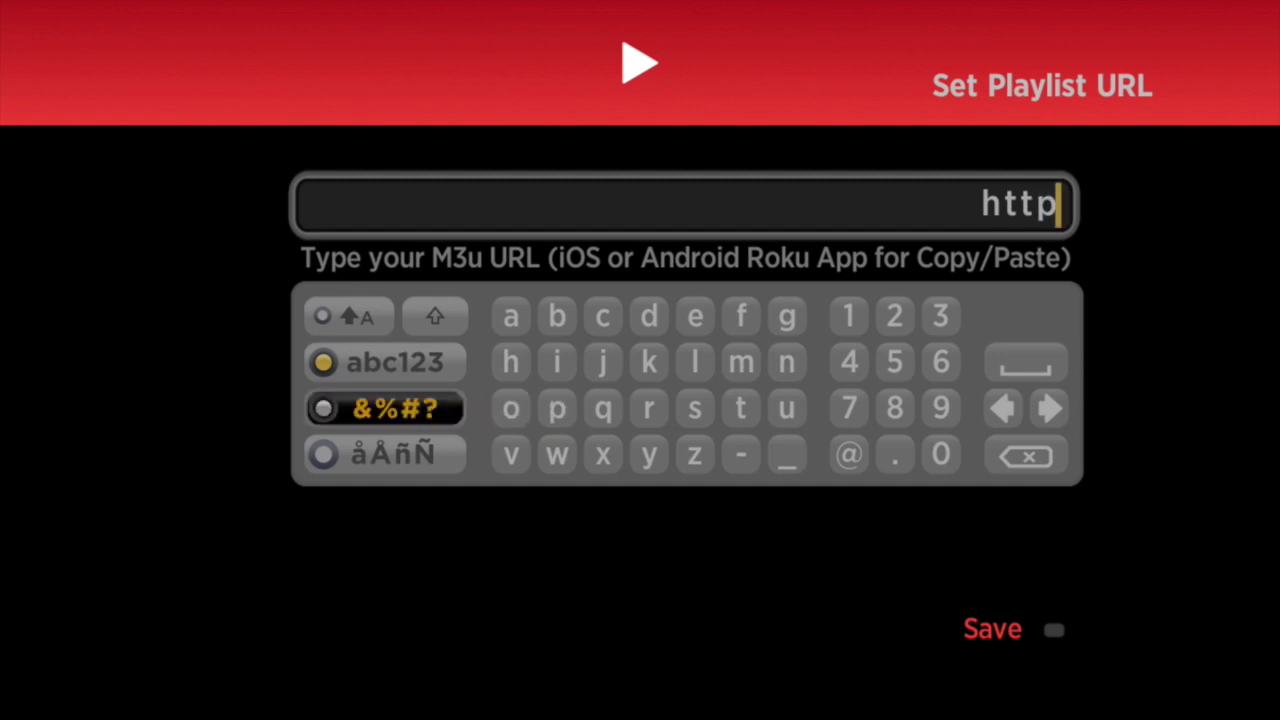
key(Up)
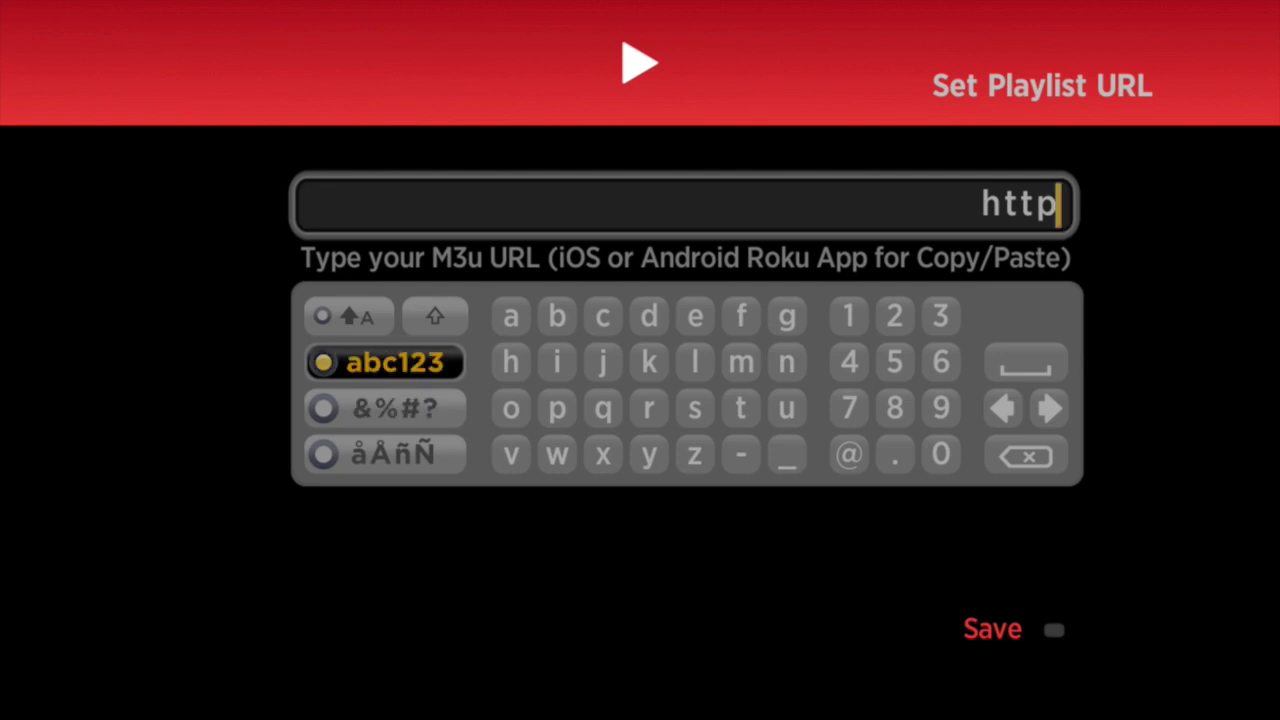
key(Down)
key(Return)
key(Right)
key(Right)
key(Up)
key(Right)
key(Return)
key(Down)
key(Down)
key(Right)
key(Right)
key(Right)
key(Right)
key(Return)
key(Return)
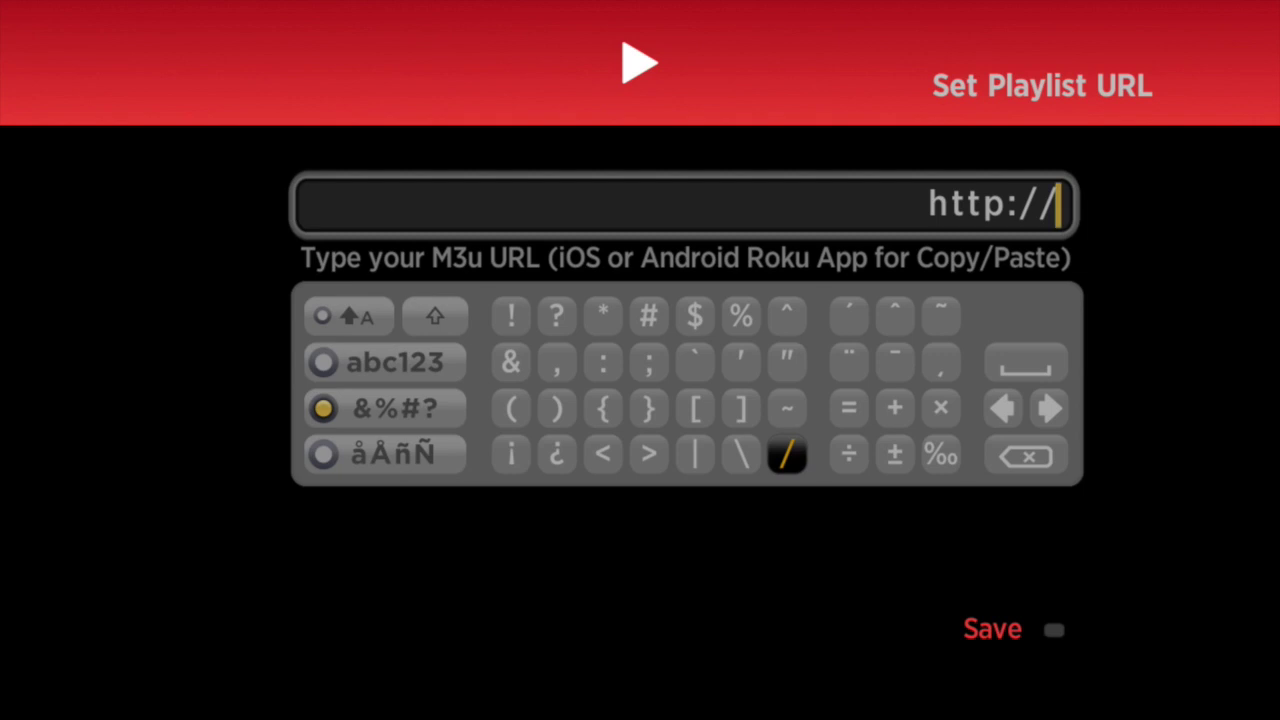
Complete the address with 'bit.ly/2xHthbz' and move to Save.
click(787, 408)
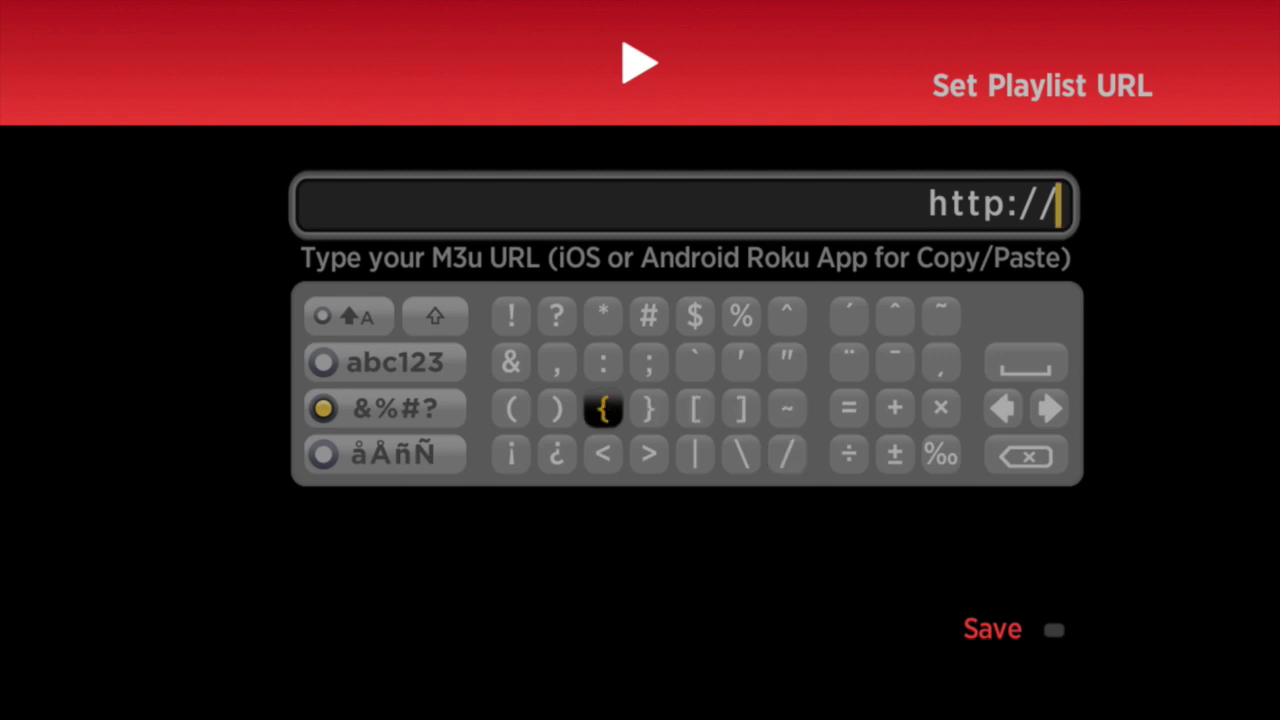
text(bit.ly/2xHthbz)
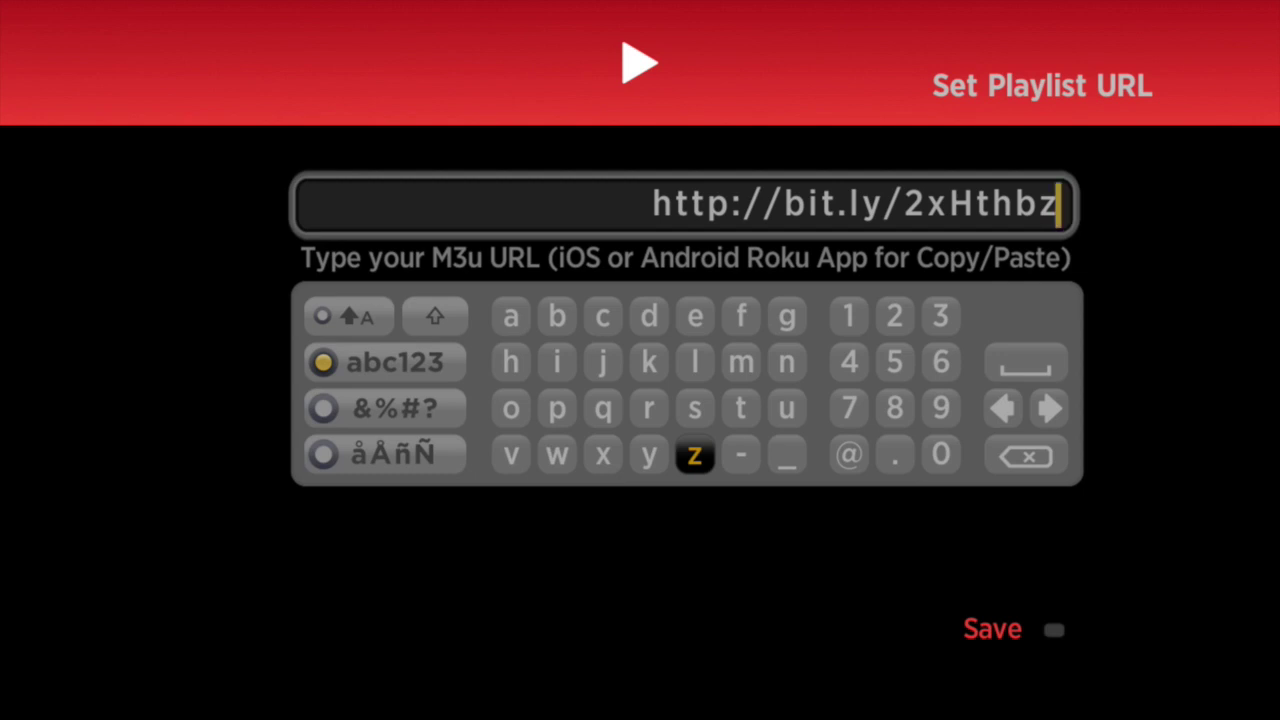
key(Right)
key(Right)
key(Right)
key(Right)
key(Right)
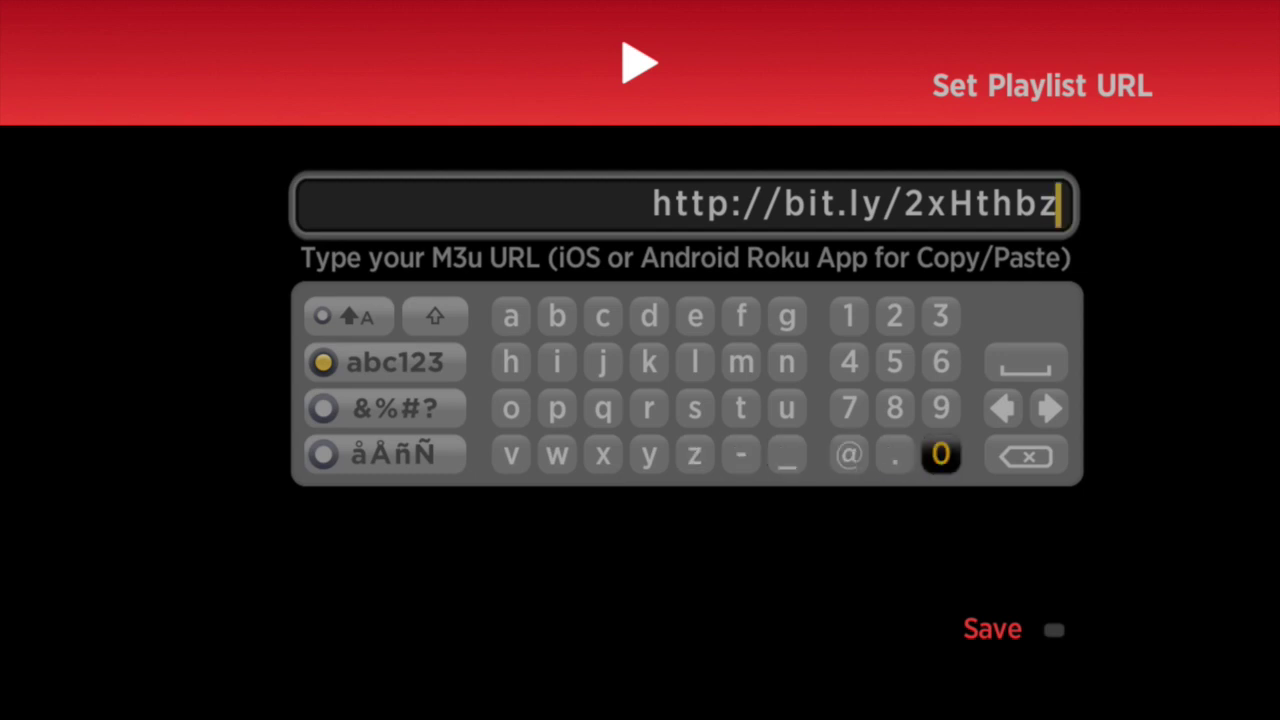
key(Down)
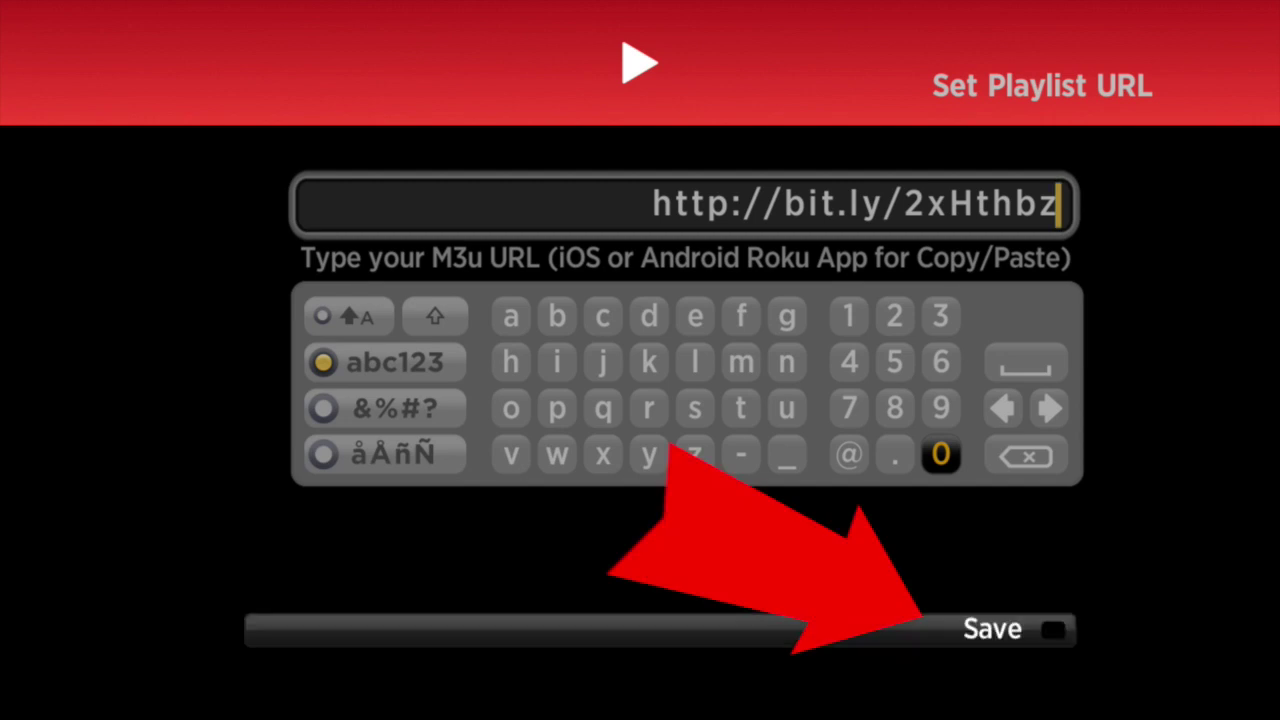
Save the GLOBAL playlist and dismiss the Playlist Saved message.
key(Return)
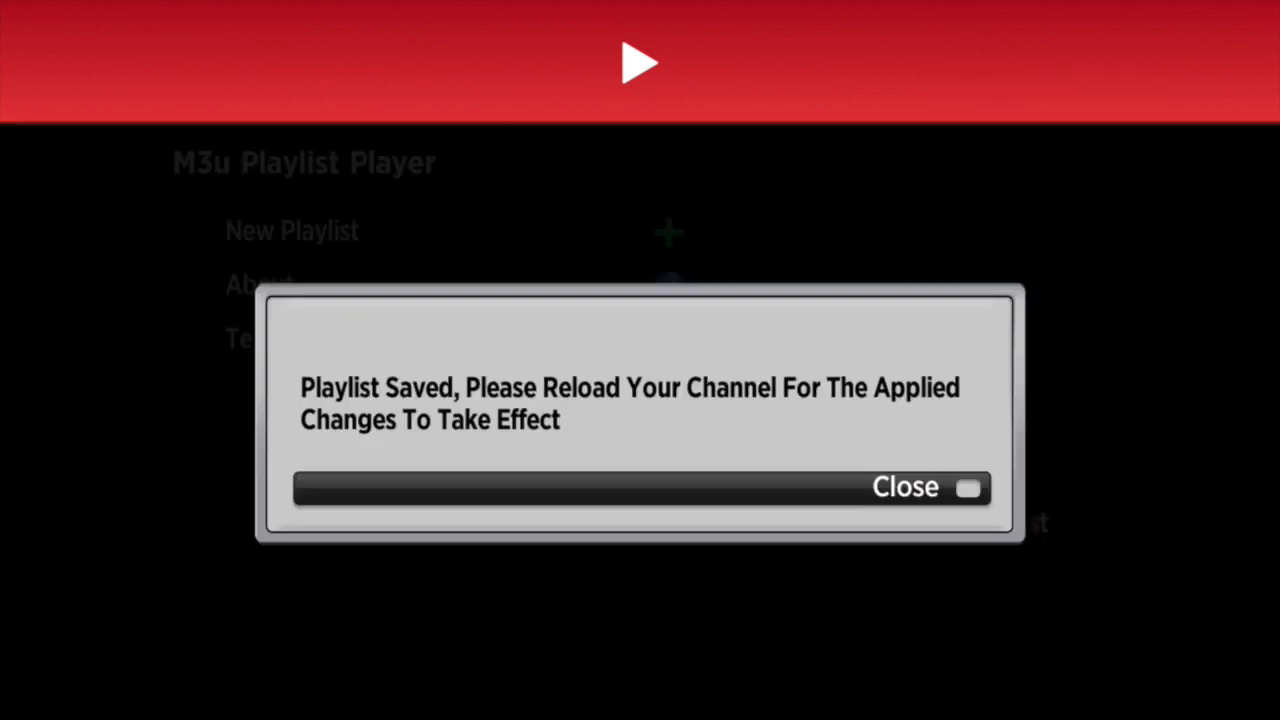
key(Return)
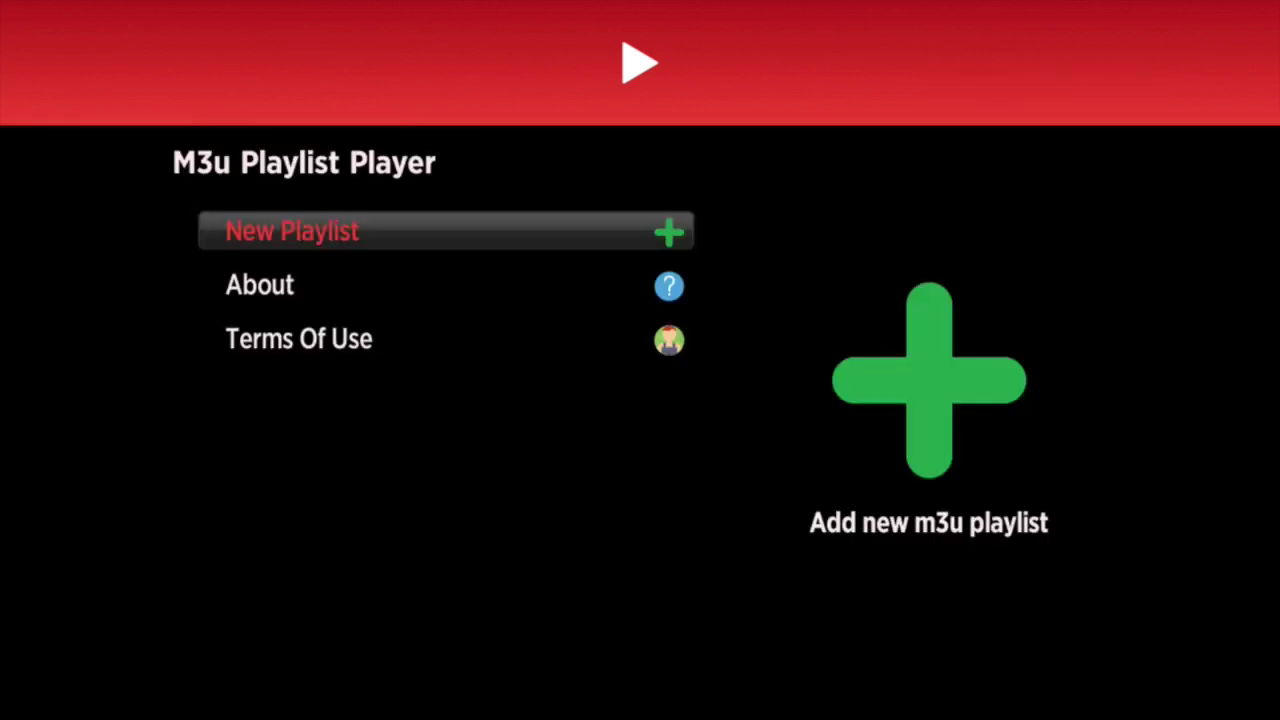
key(Down)
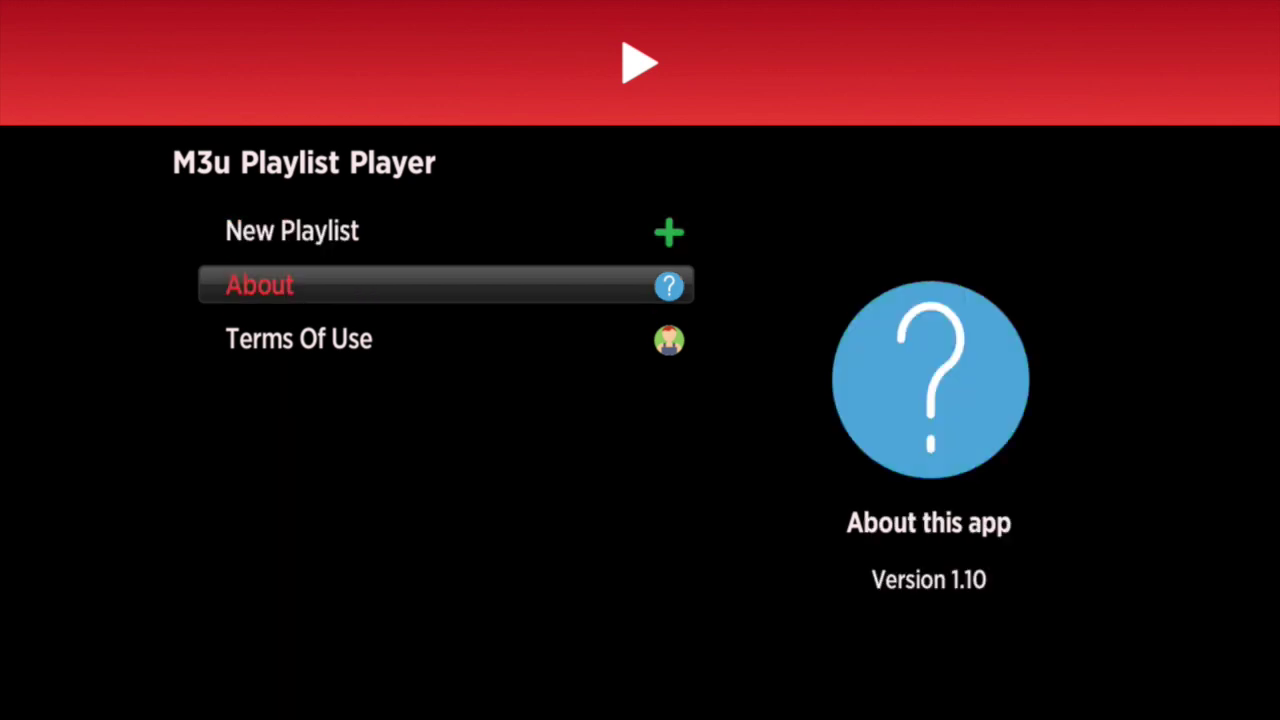
Exit to Home, relaunch M3U Playlist Player, and highlight the GLOBAL playlist.
key(Home)
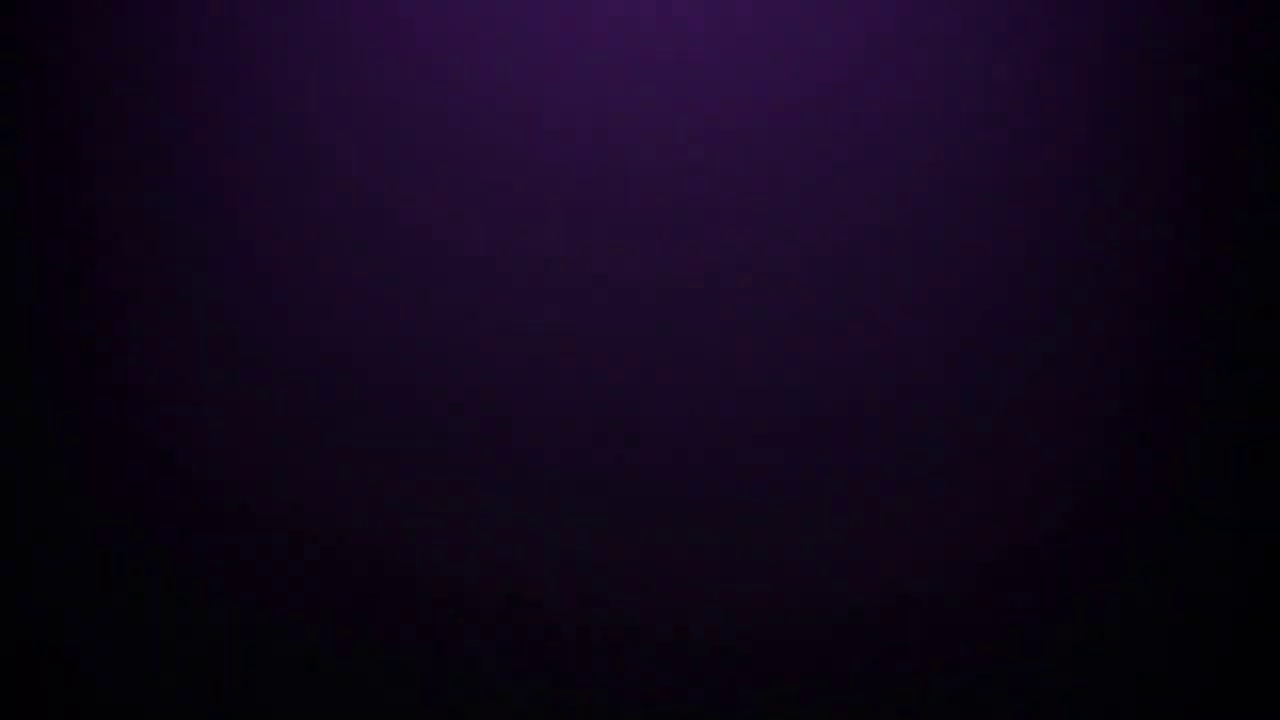
key(Right)
key(Right)
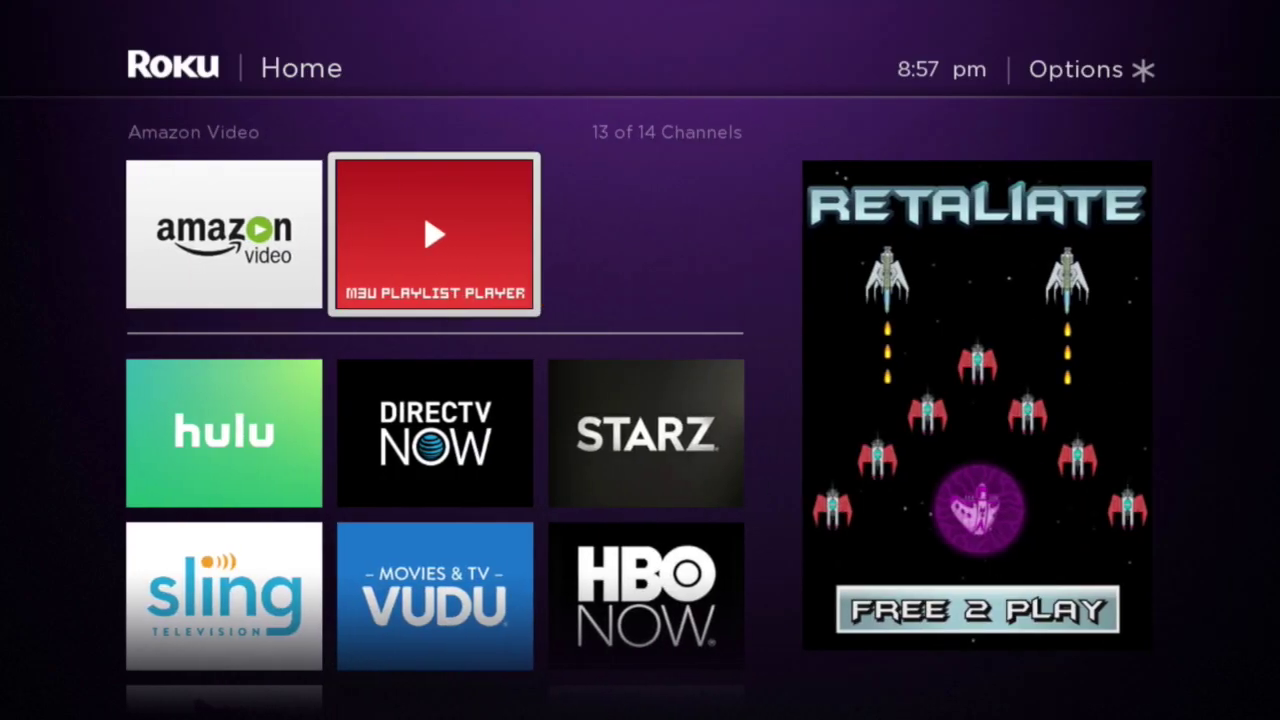
key(Return)
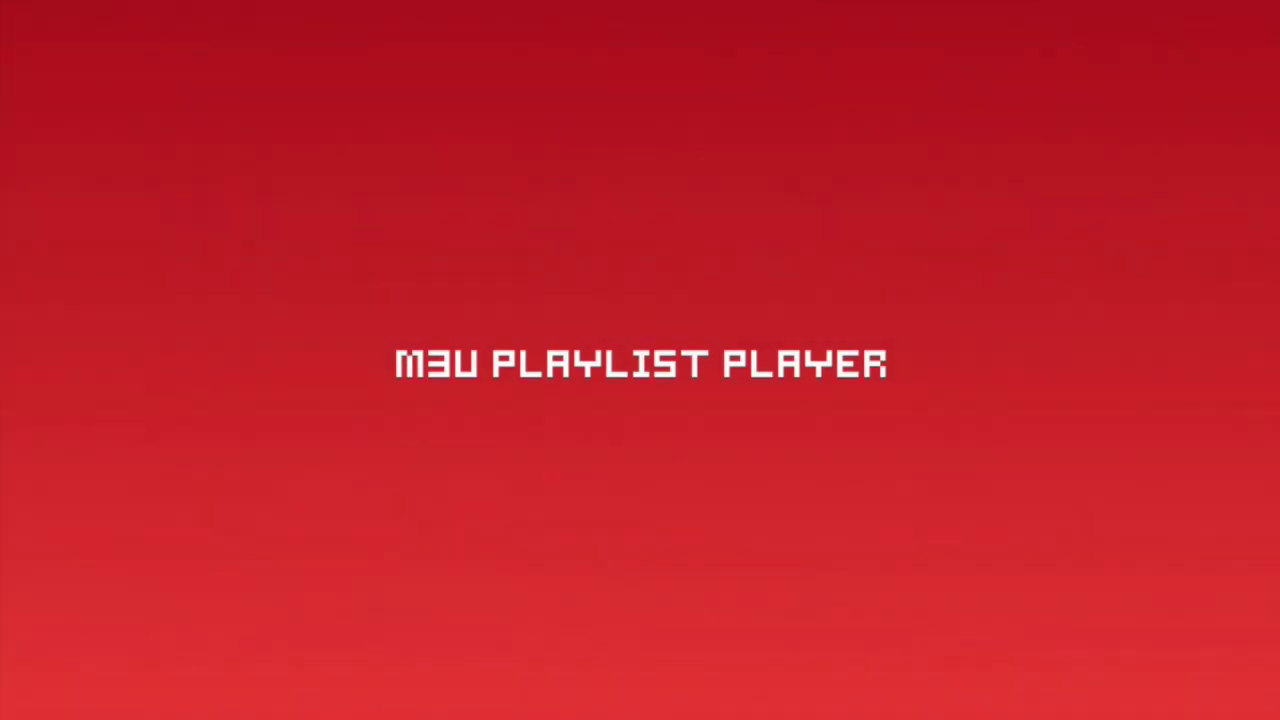
key(Down)
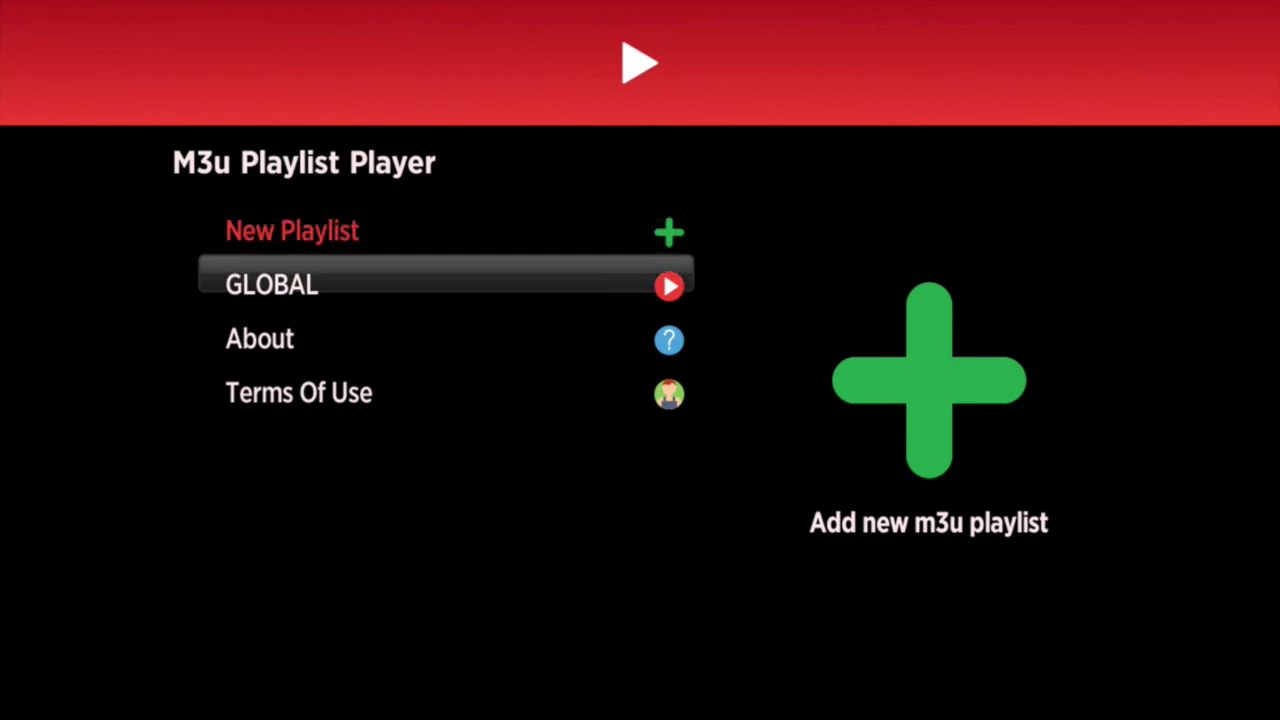
Open the GLOBAL playlist and let it load to the Favorites Screen.
key(Return)
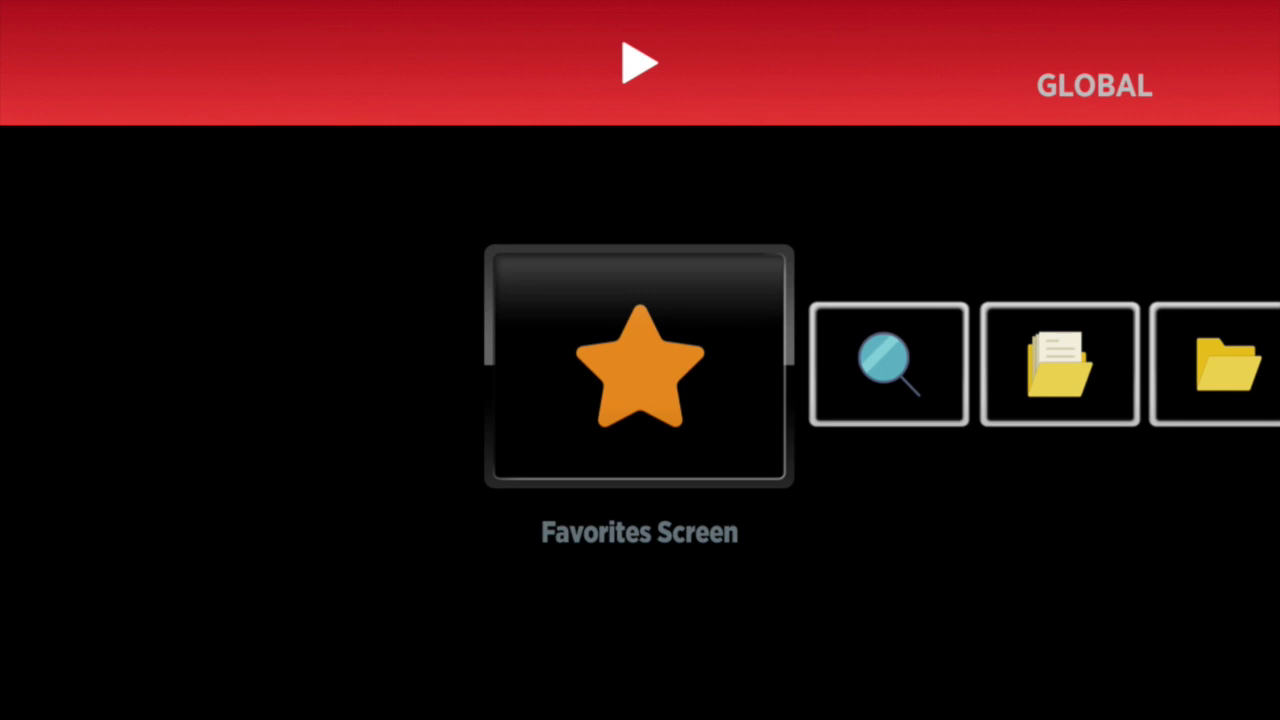
Browse past 2017 Movies, 24/7 and AU & NZ to open the USA & Candian category.
key(Right)
key(Right)
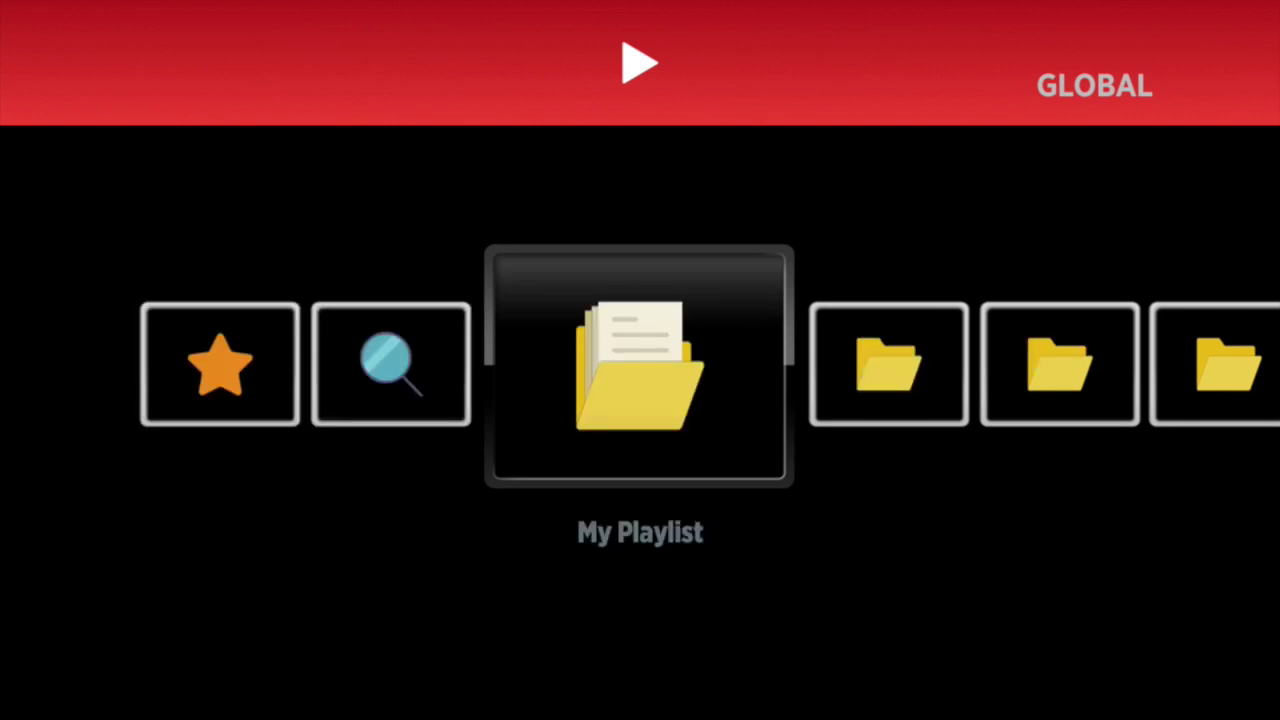
key(Right)
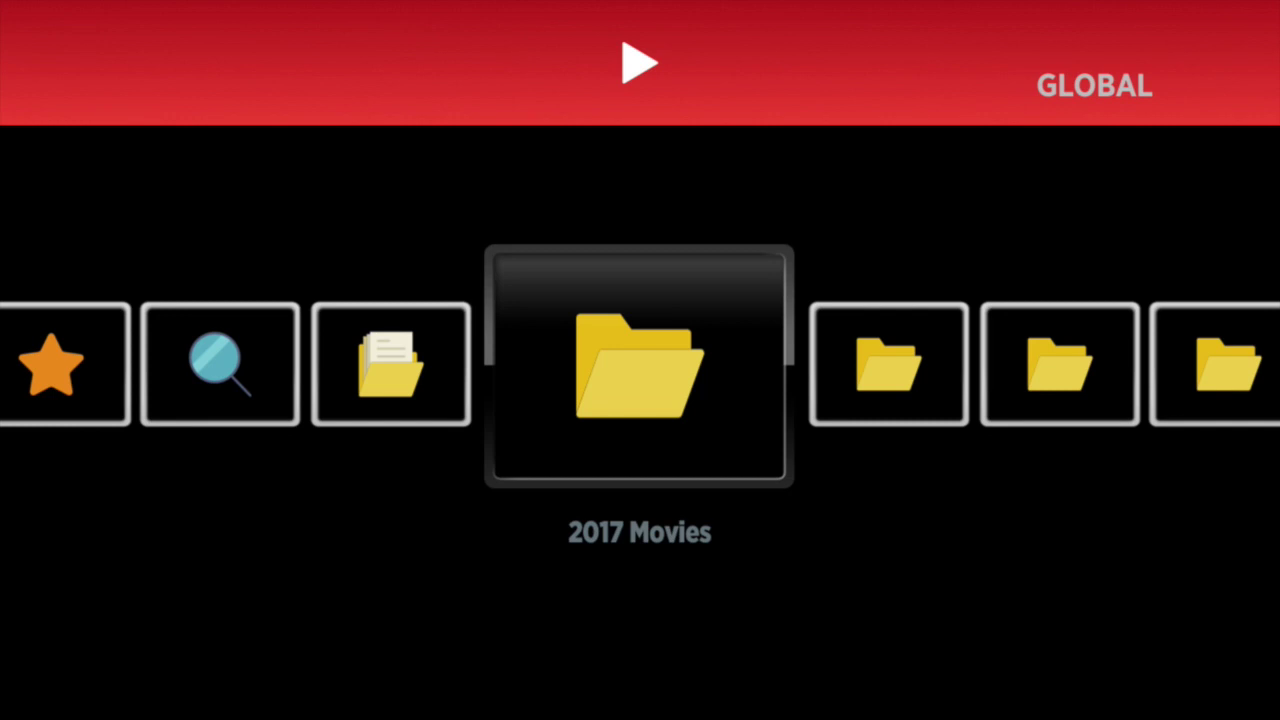
key(Right)
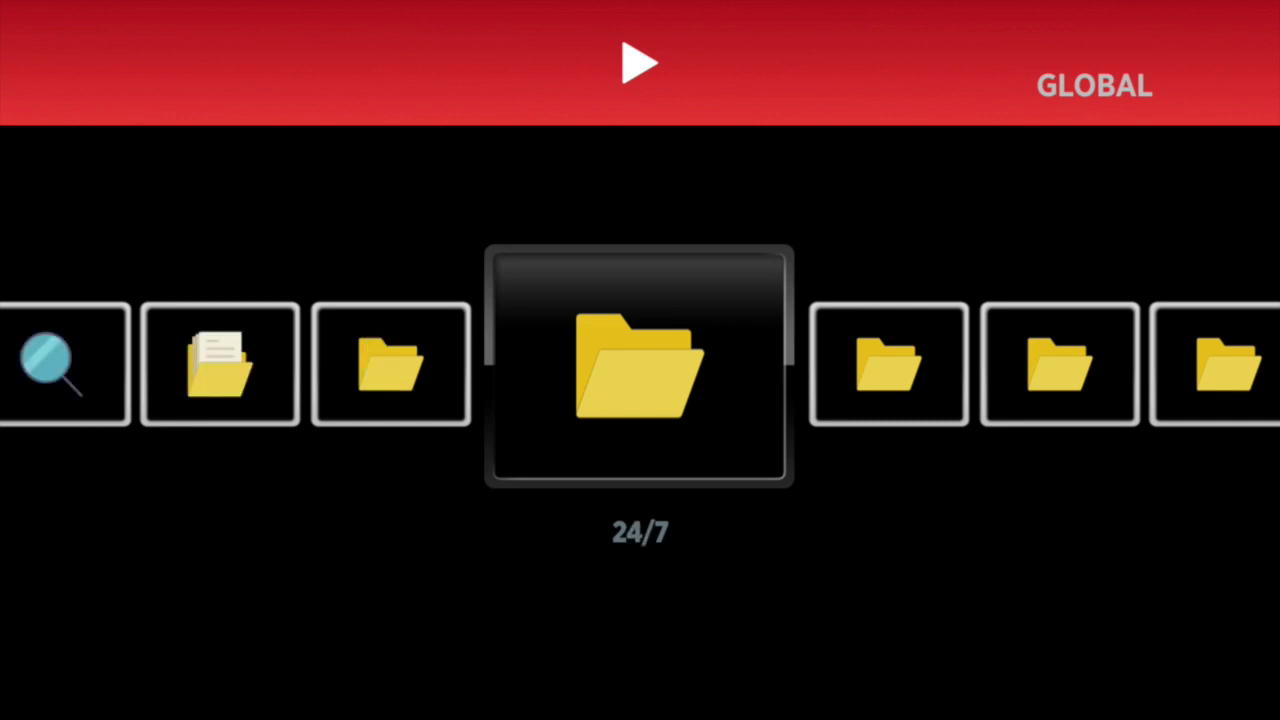
key(Right)
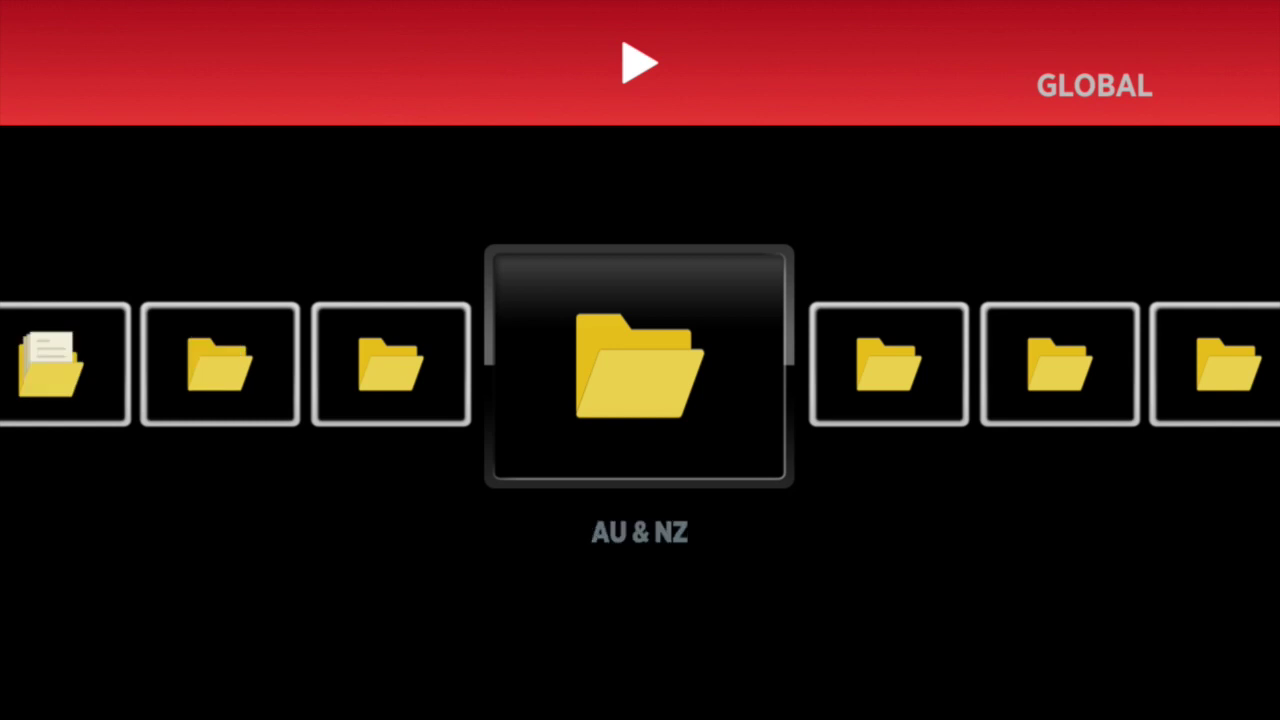
key(Right)
key(Right)
key(Right)
key(Right)
key(Right)
key(Right)
key(Right)
key(Right)
key(Right)
key(Right)
key(Right)
key(Right)
key(Right)
key(Right)
key(Right)
key(Right)
key(Right)
key(Right)
key(Right)
key(Right)
key(Right)
key(Right)
key(Right)
key(Left)
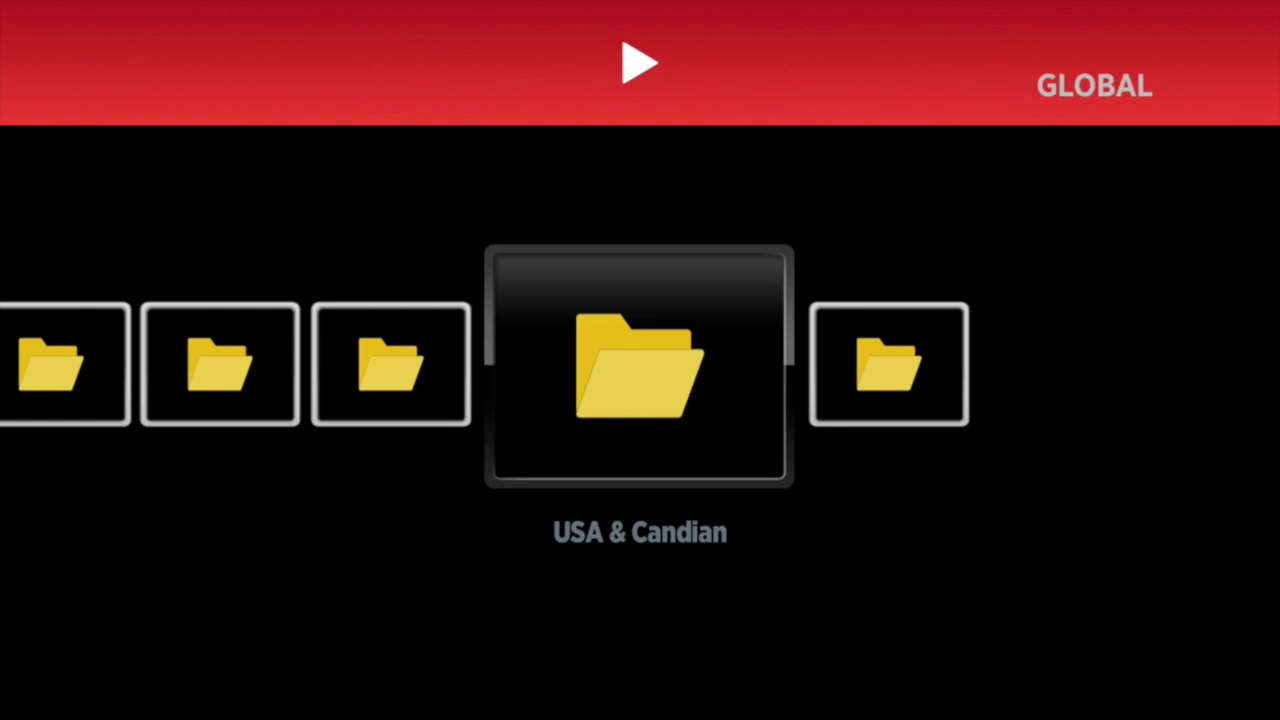
key(Return)
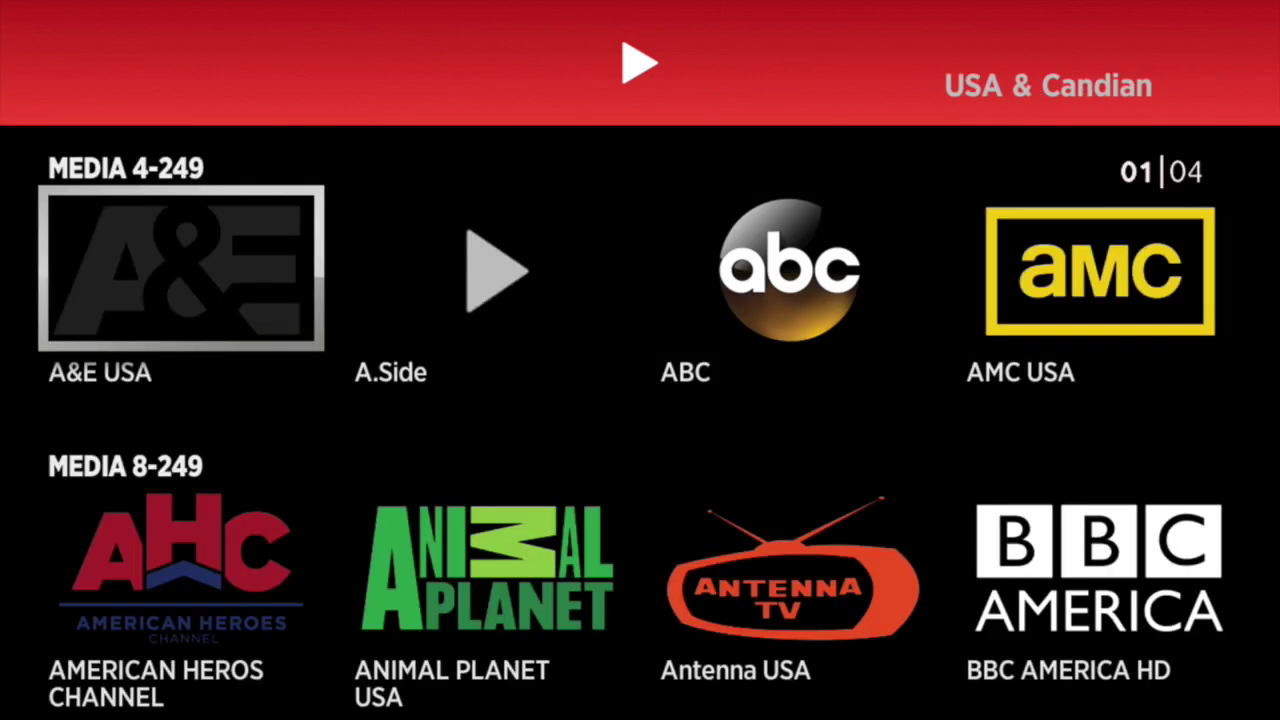
Scroll the channel grid to Cartoon Network USA and open its Media Screen.
key(Down)
key(Down)
key(Down)
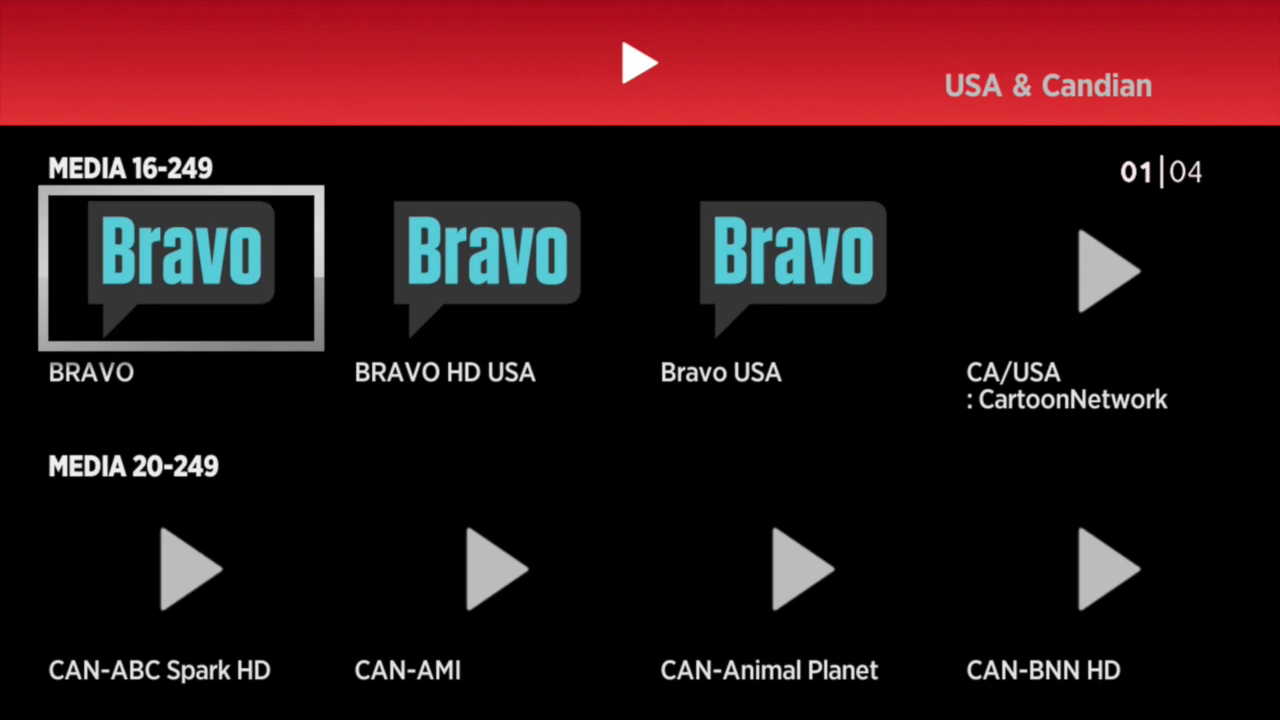
key(Down)
key(Down)
key(Down)
key(Down)
key(Down)
key(Down)
key(Down)
key(Down)
key(Down)
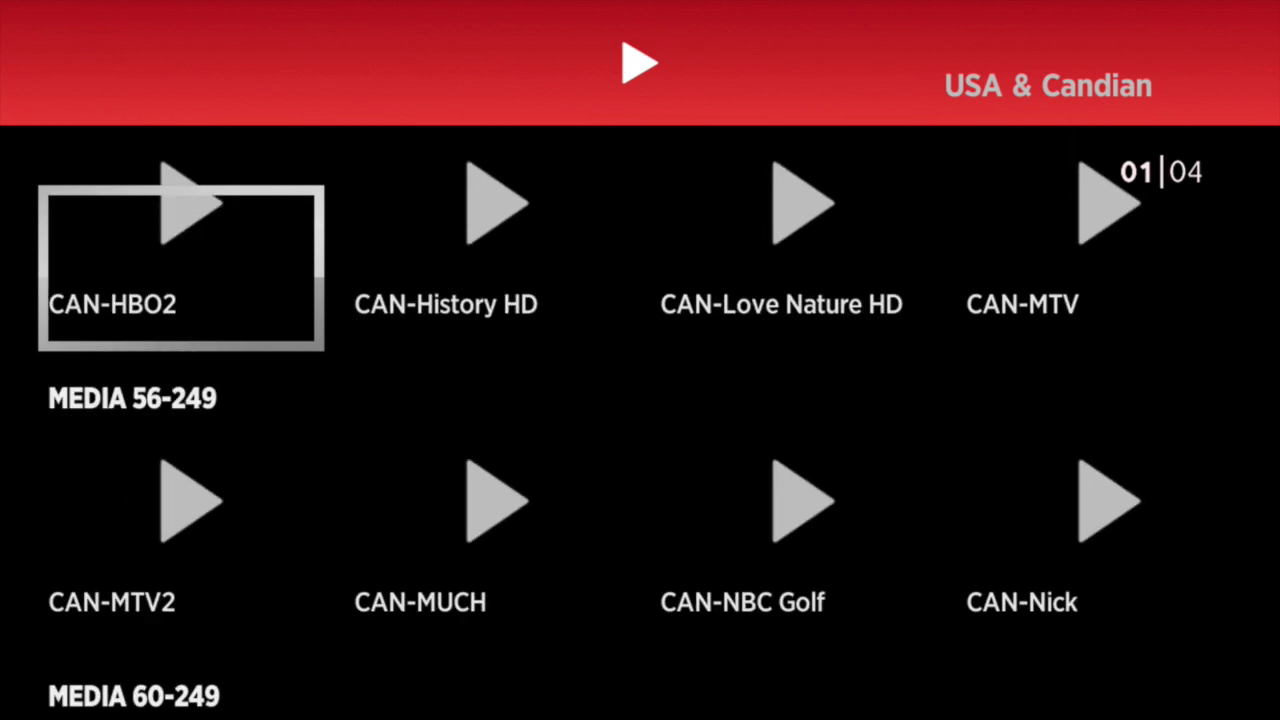
key(Down)
key(Down)
key(Down)
key(Down)
key(Down)
key(Down)
key(Down)
key(Down)
key(Down)
key(Down)
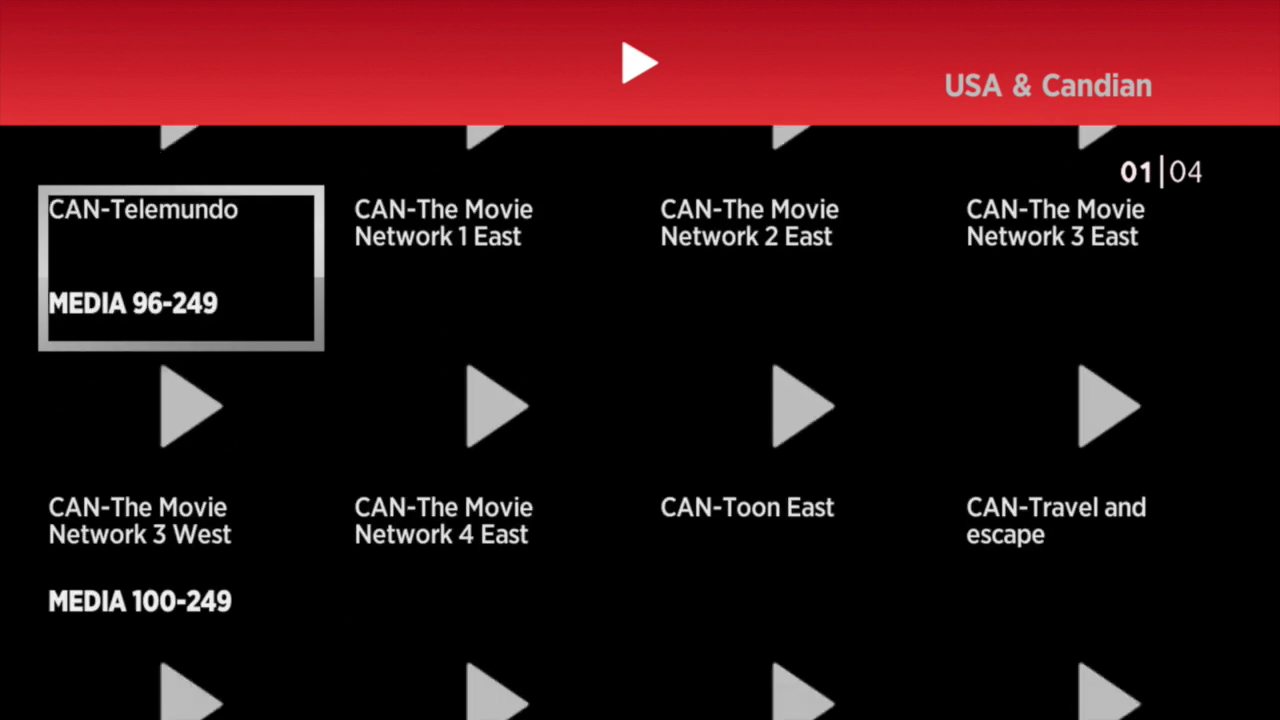
key(Down)
key(Down)
key(Down)
key(Down)
key(Down)
key(Up)
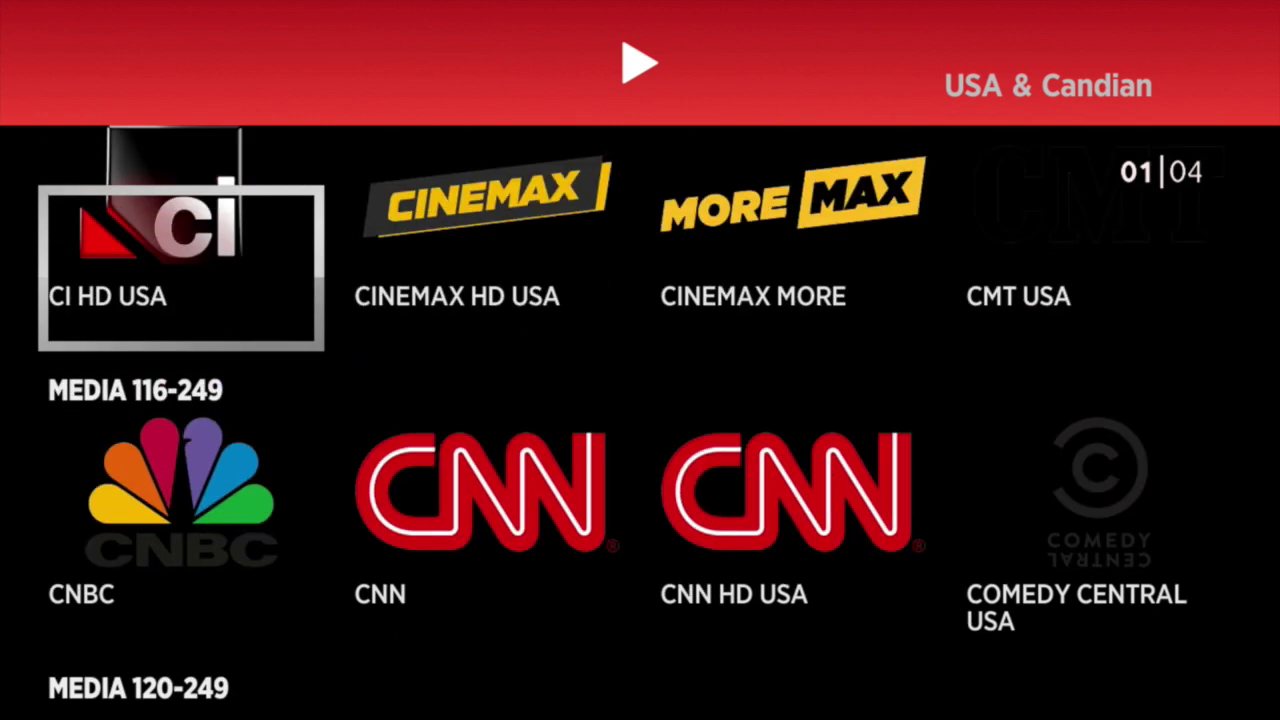
key(Up)
key(Right)
key(Right)
key(Right)
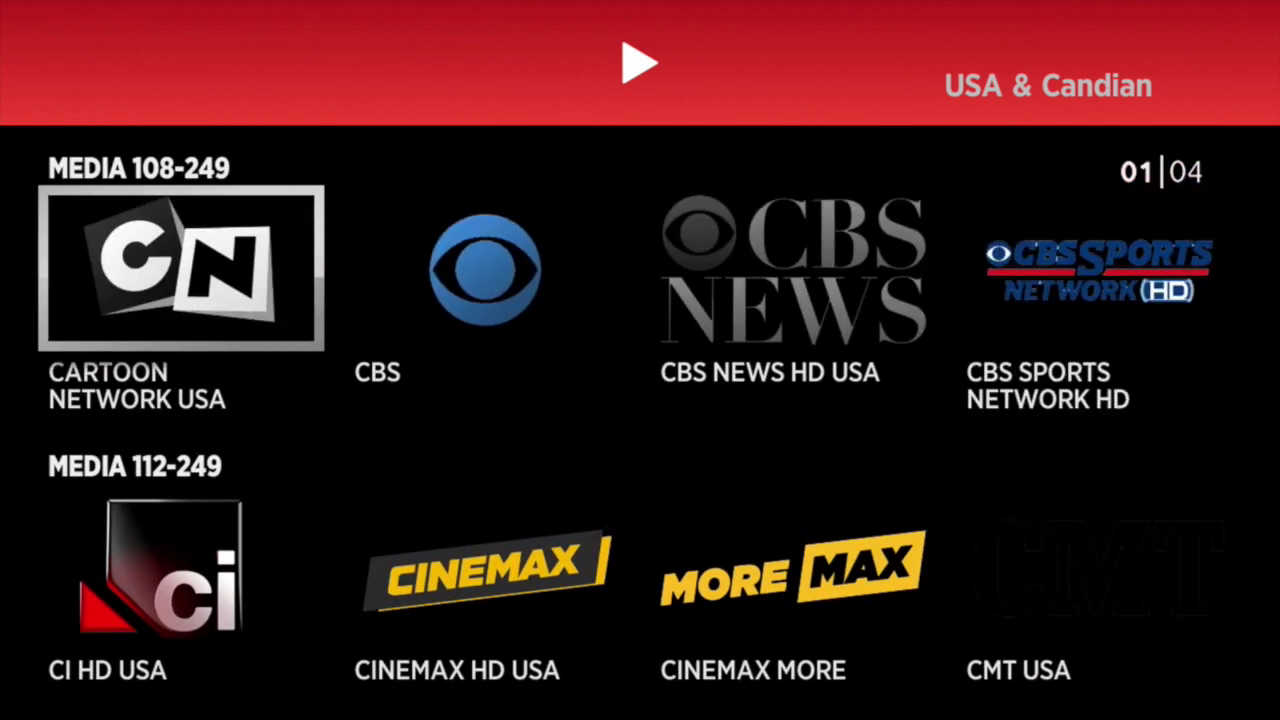
key(Return)
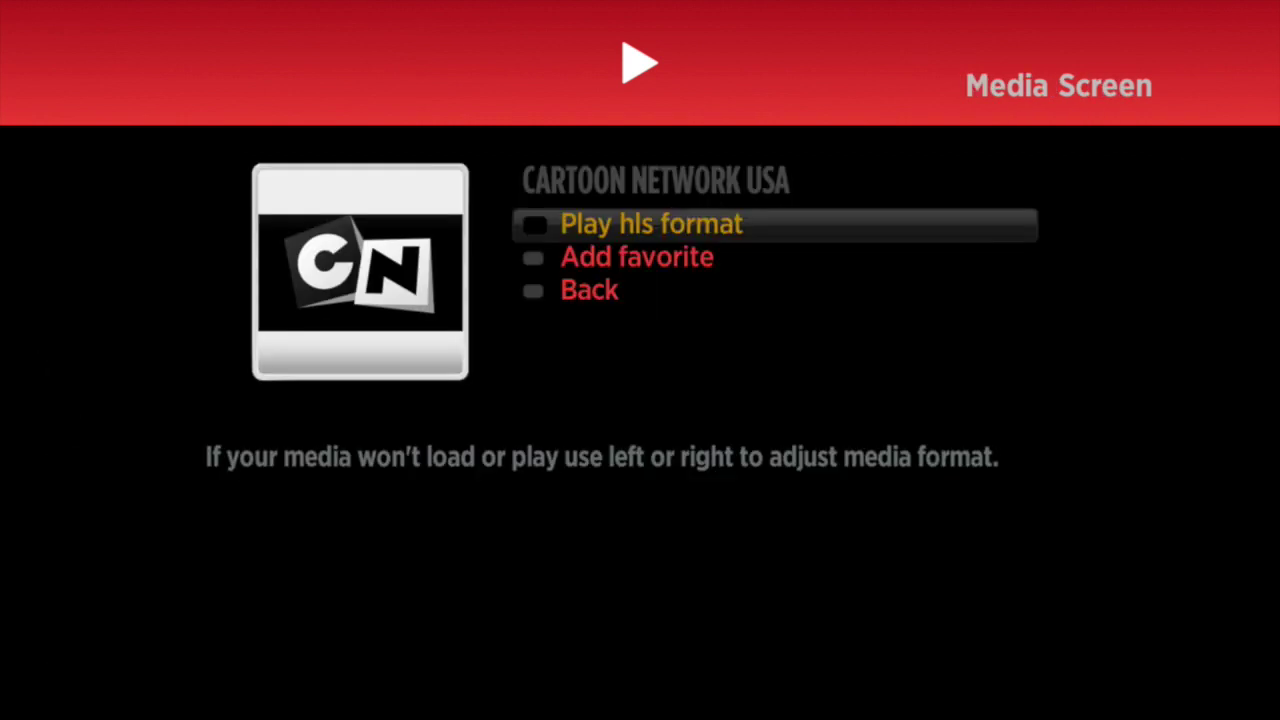
Play Cartoon Network USA in hls format, then stop it and return to the channel list.
key(Return)
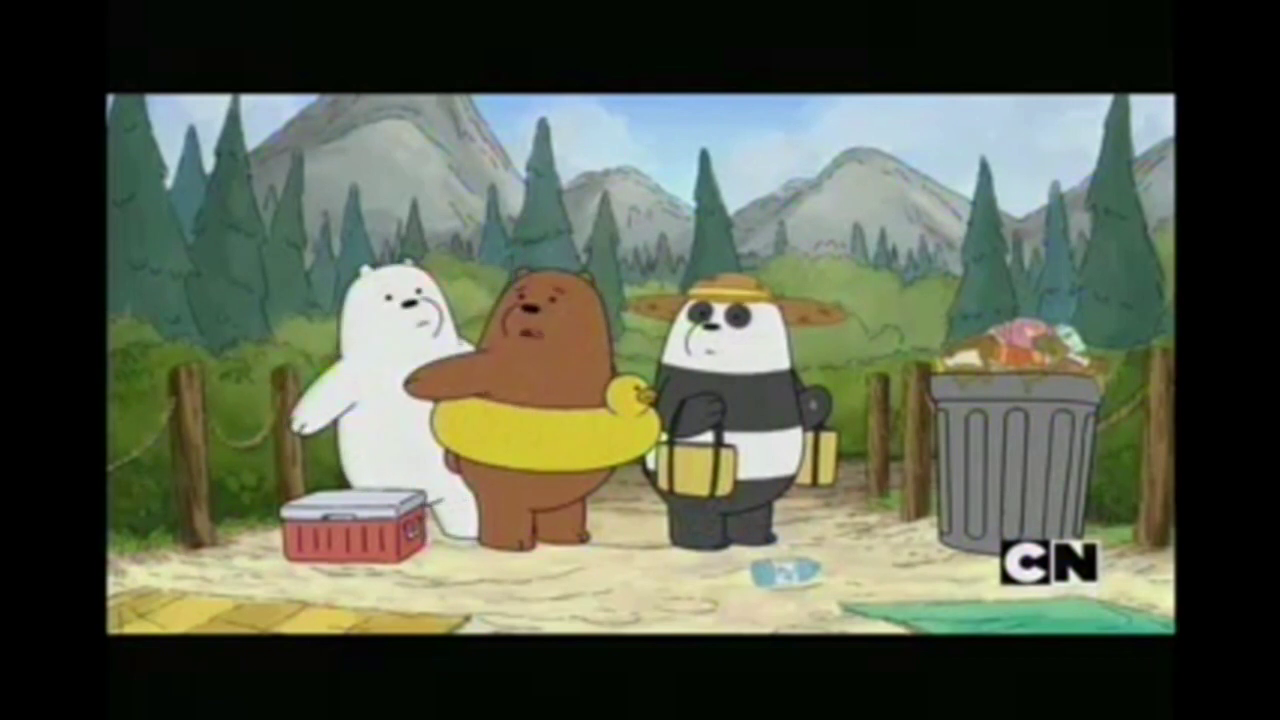
key(Escape)
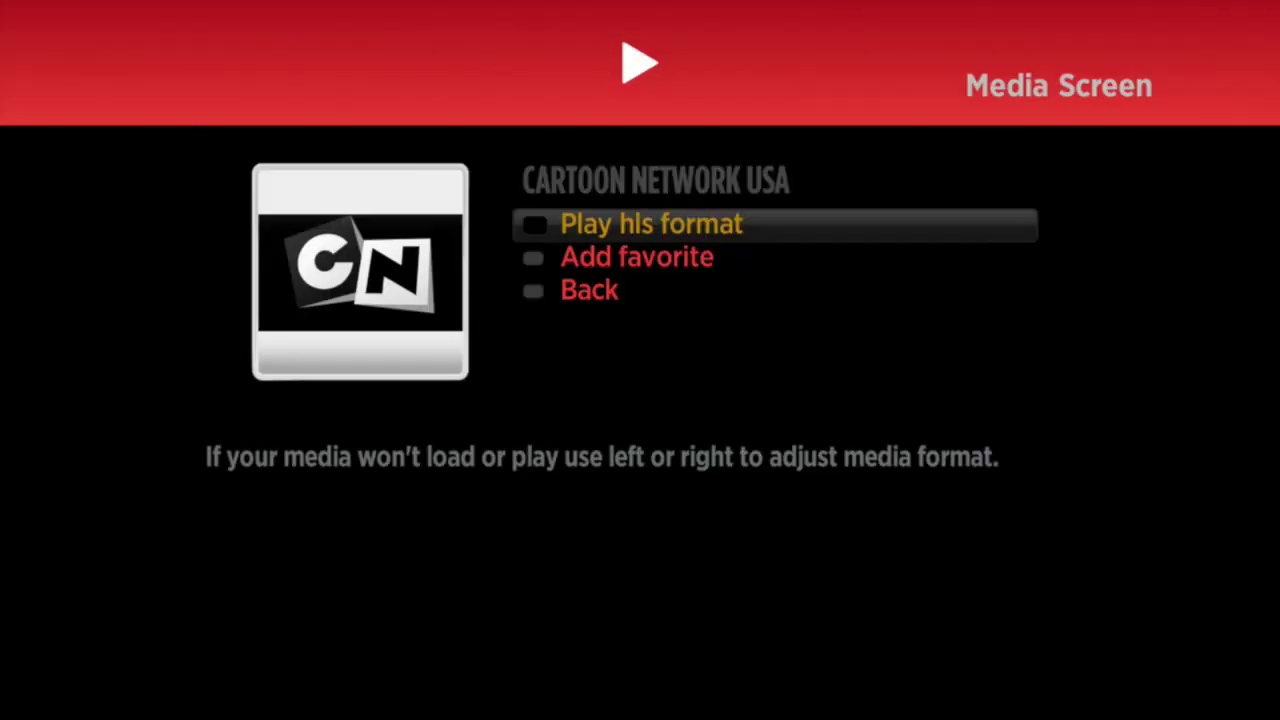
key(Escape)
key(Down)
key(Down)
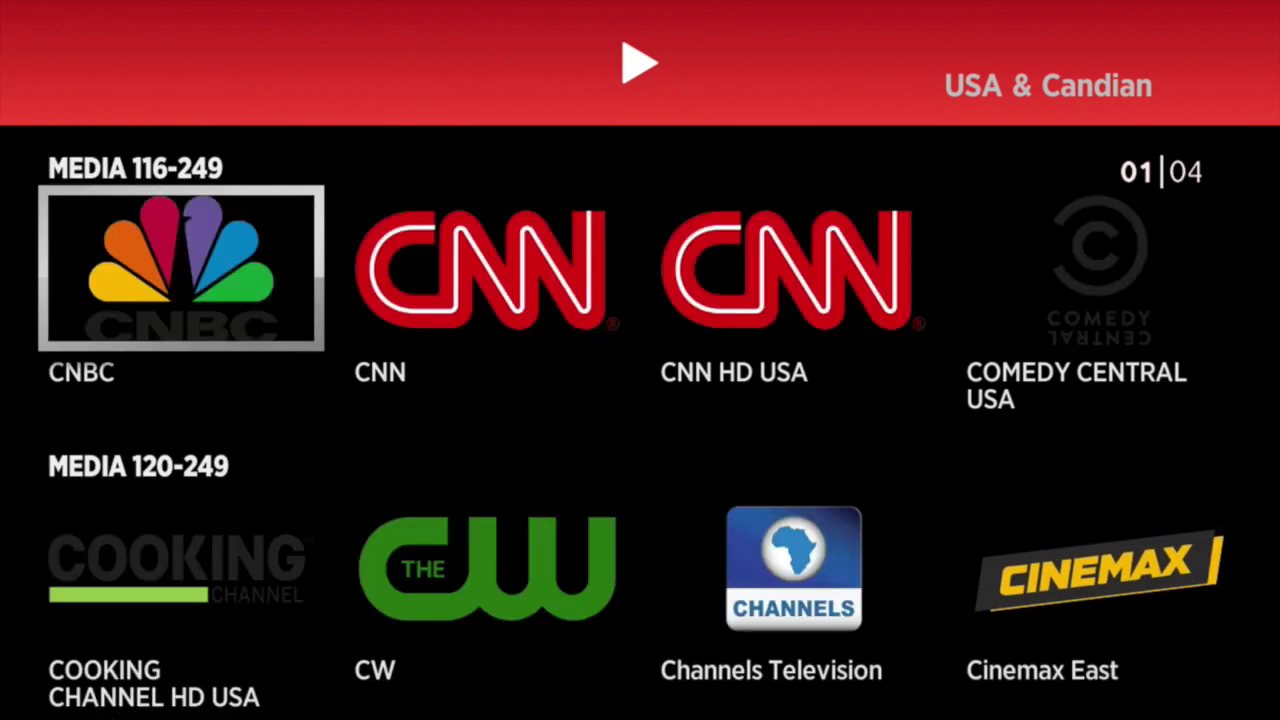
Browse down the USA & Canadian channels past Comedy Central, E! and ESPN toward Food Network.
key(Down)
key(Down)
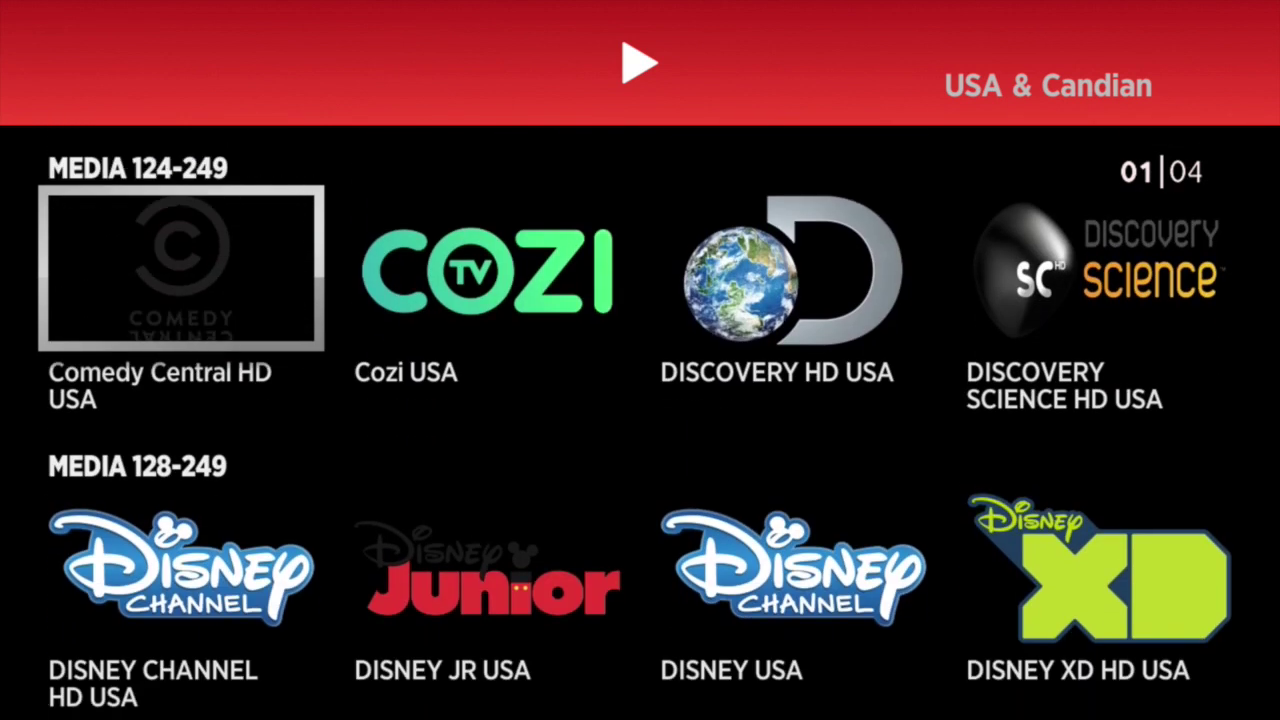
key(Down)
key(Down)
key(Down)
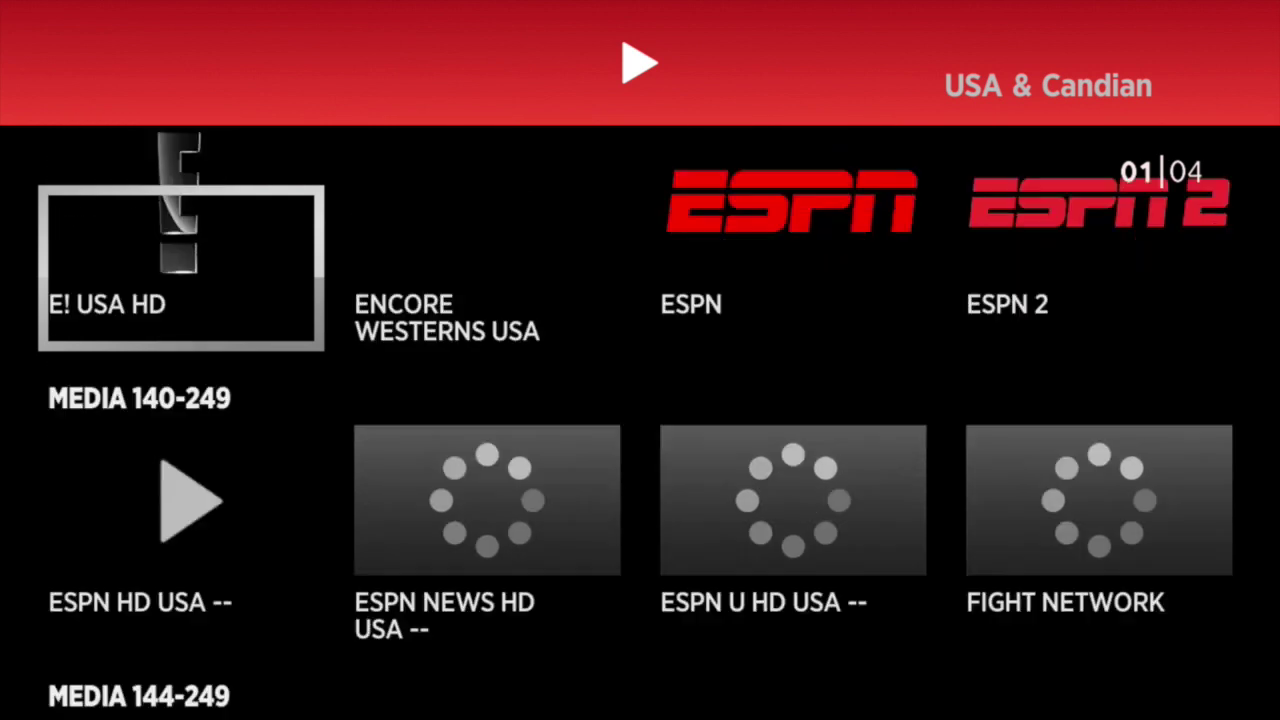
key(Down)
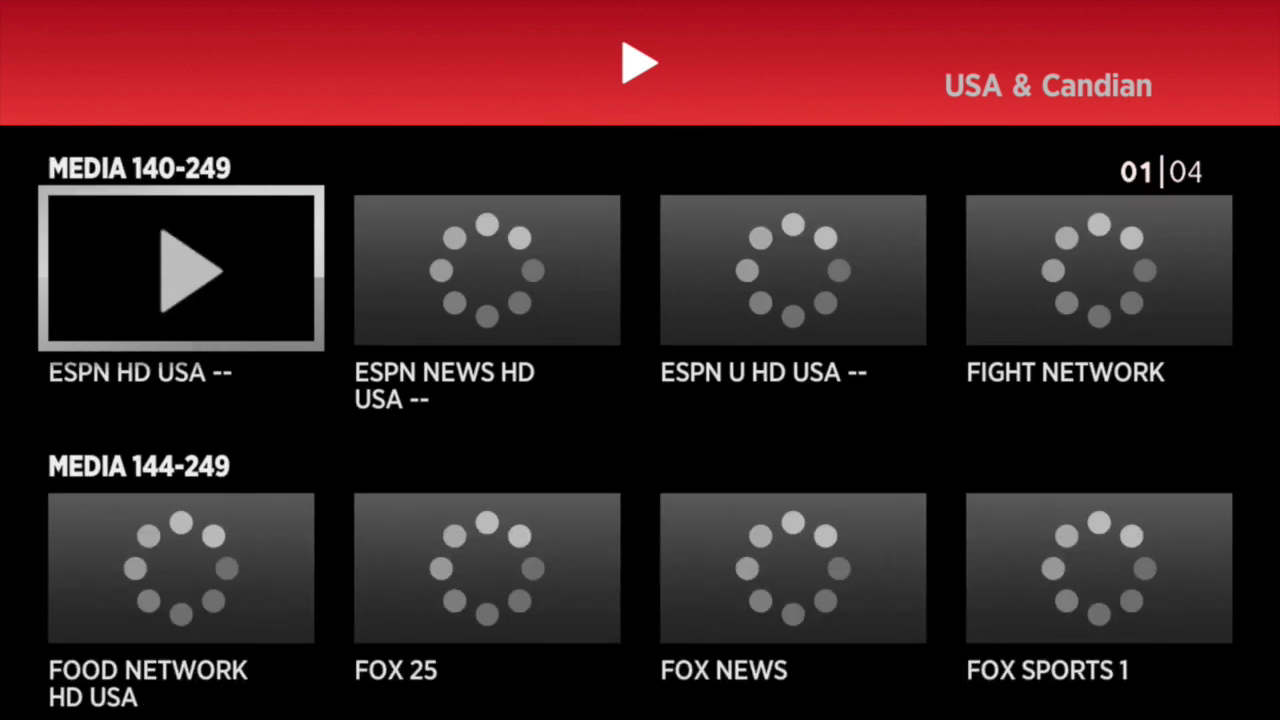
key(Down)
Continue past FOX SPORTS 2 to H2 USA and open its playback options.
key(Down)
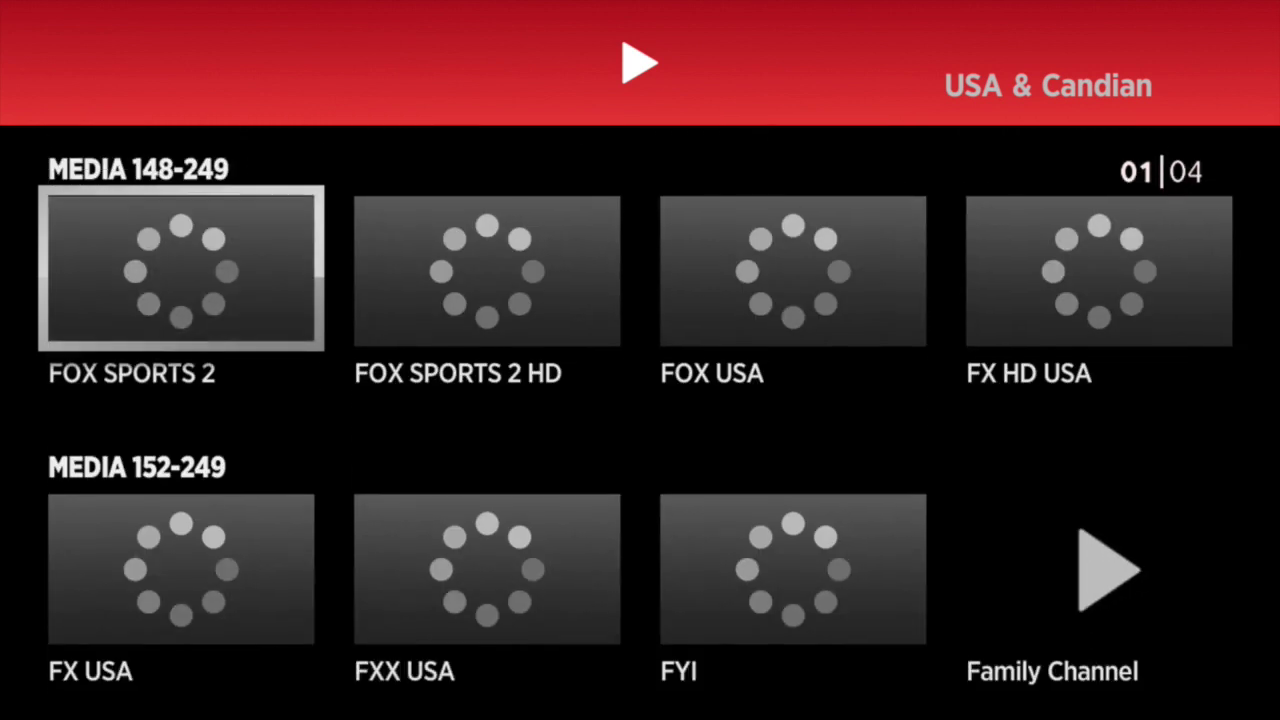
key(Up)
key(Up)
key(Up)
key(Down)
key(Down)
key(Down)
key(Down)
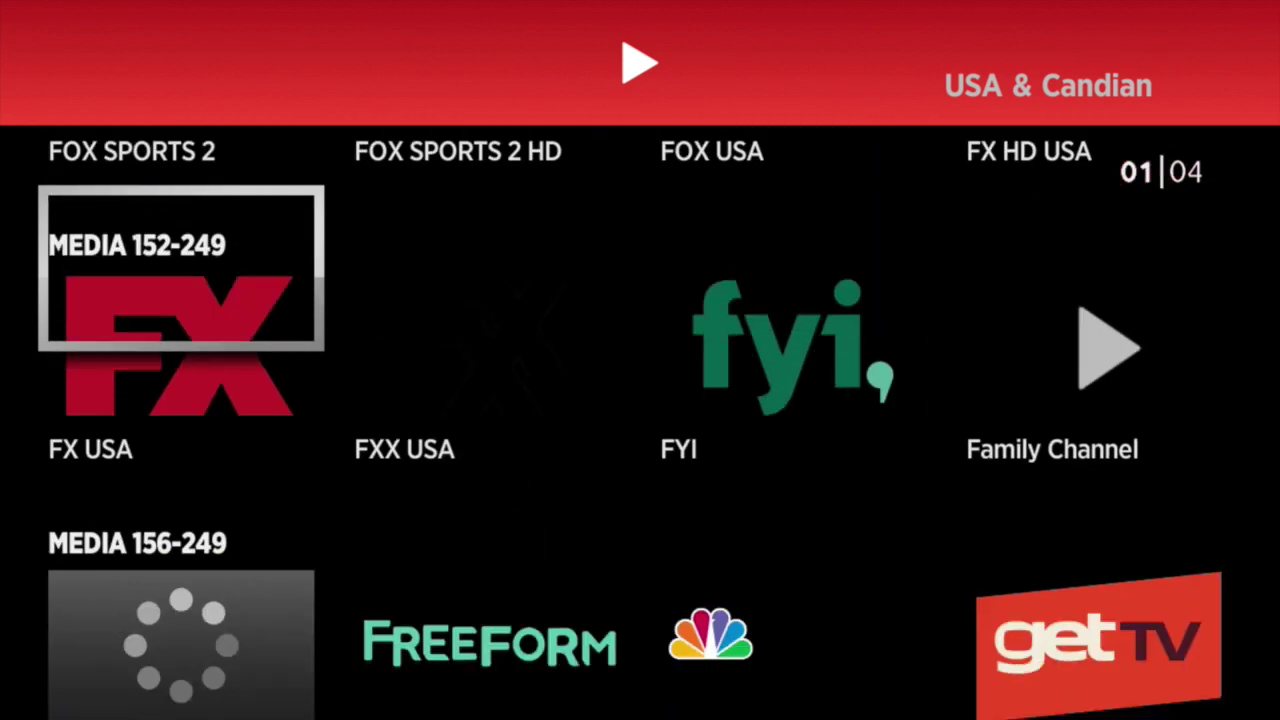
key(Down)
key(Down)
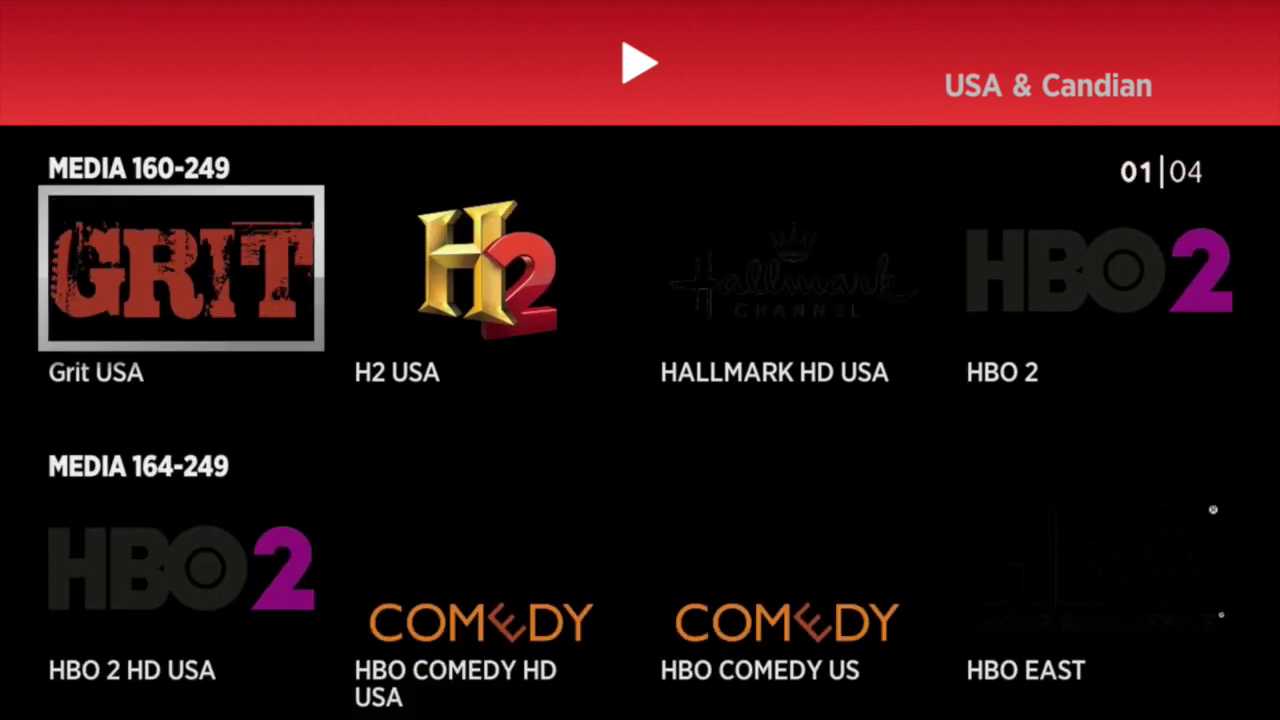
key(Right)
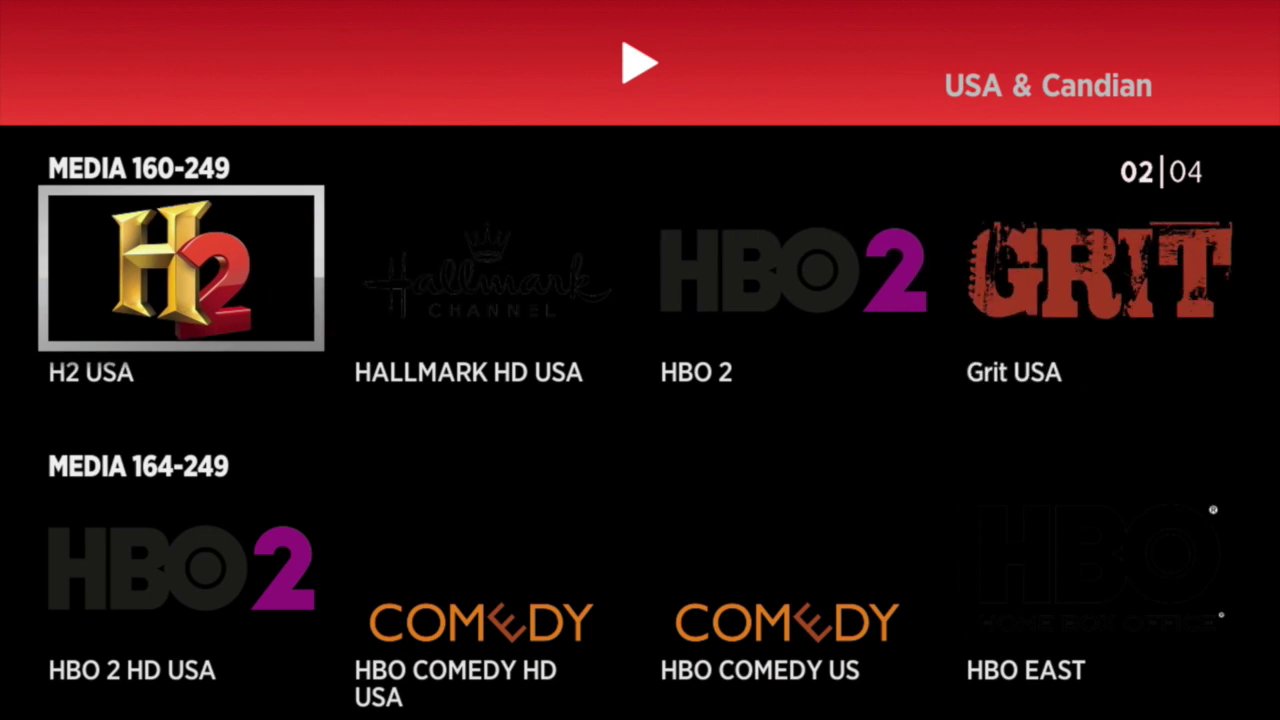
key(Return)
key(Return)
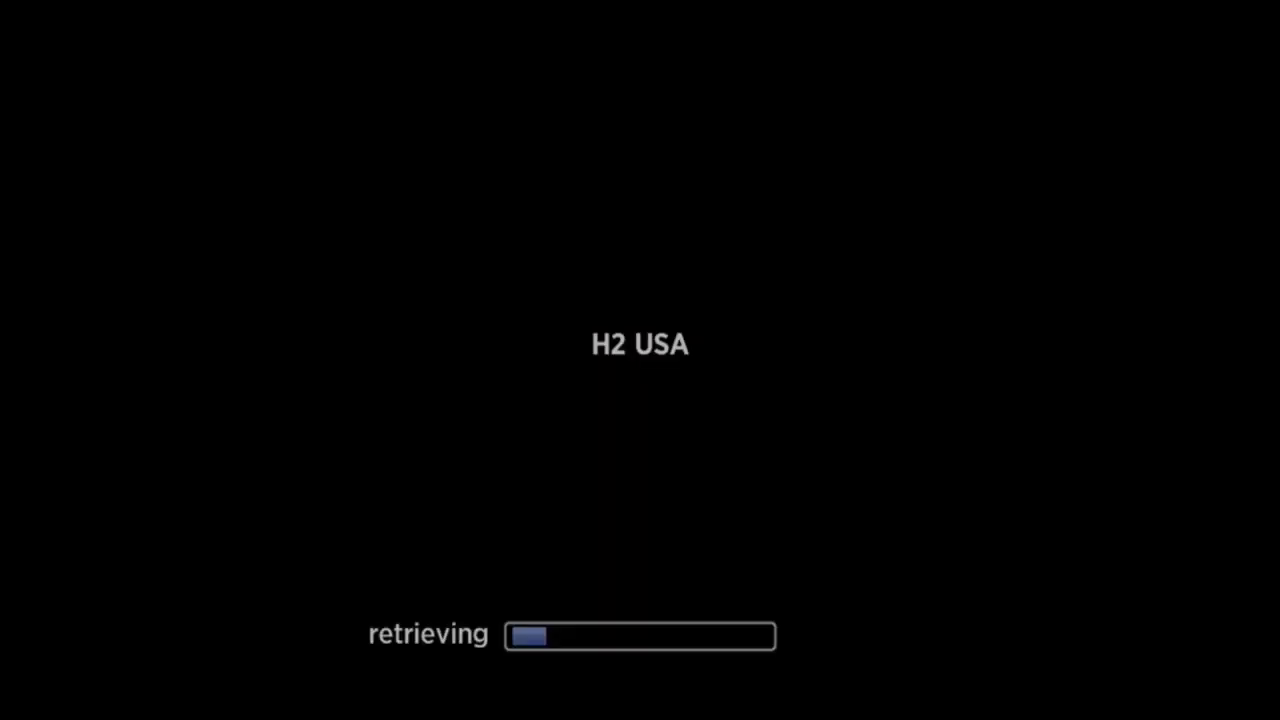